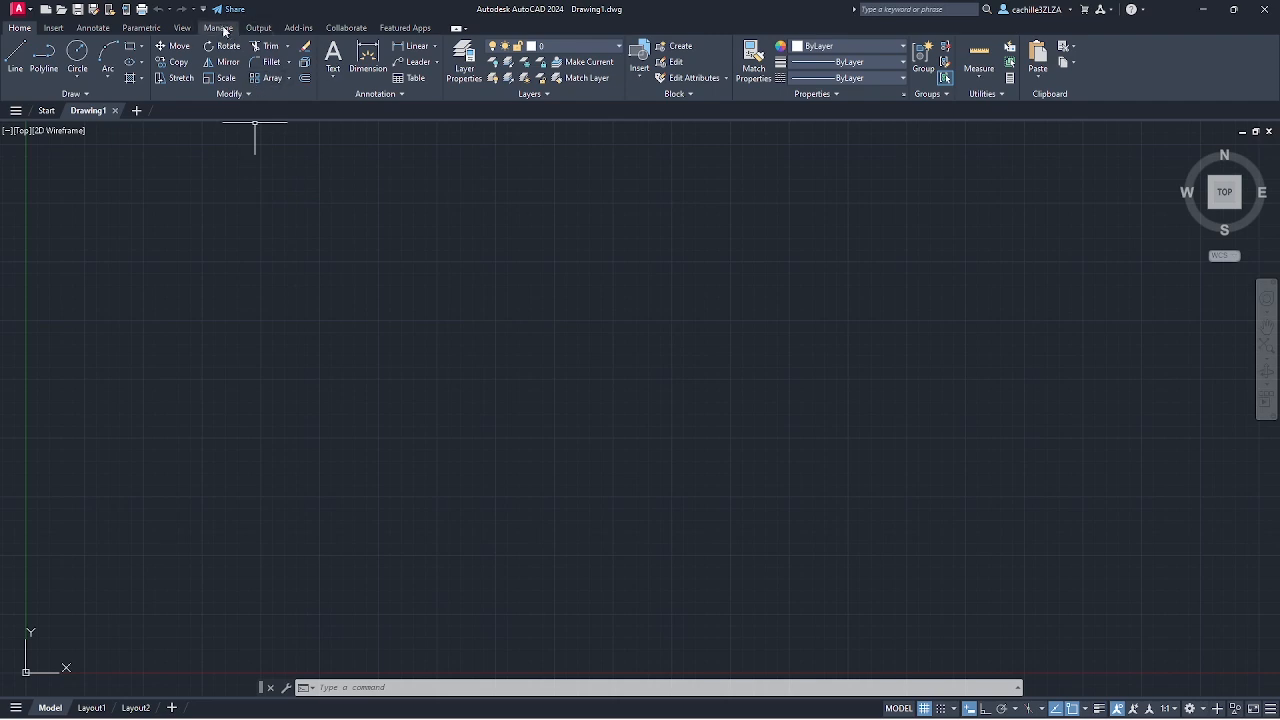
Start recording an action macro and create a new layer named Circles
click(217, 28)
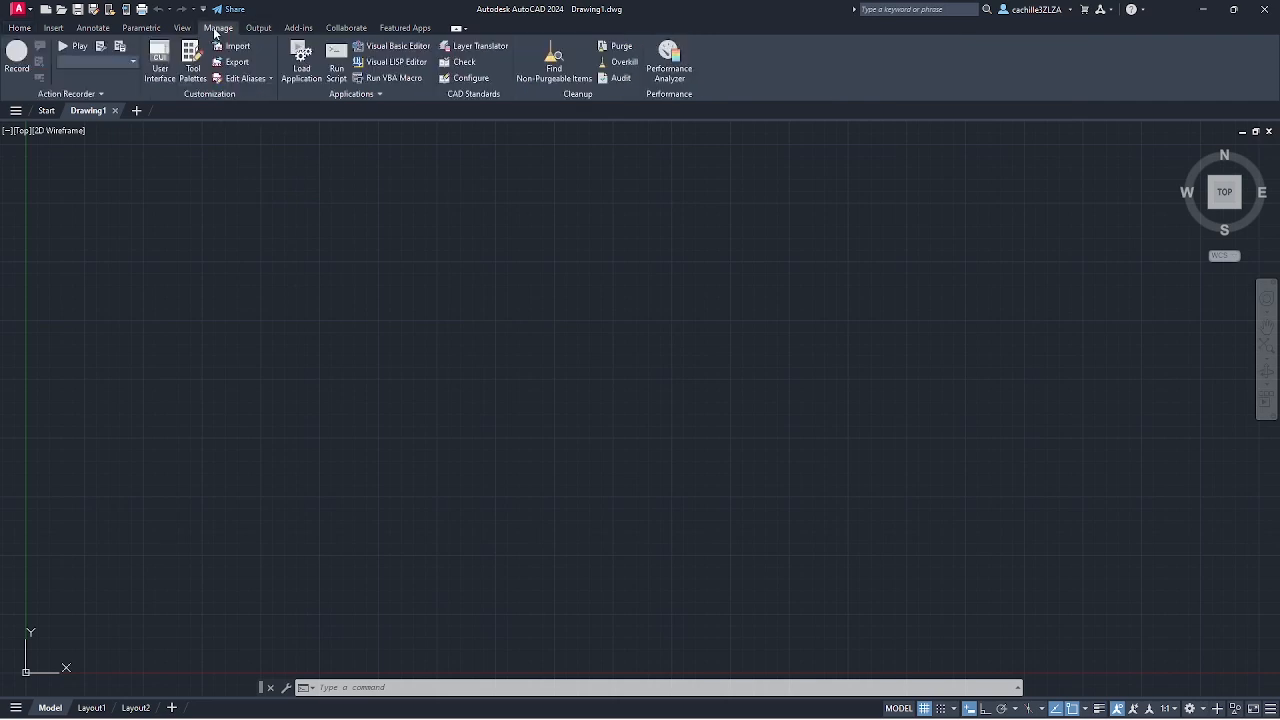
click(24, 60)
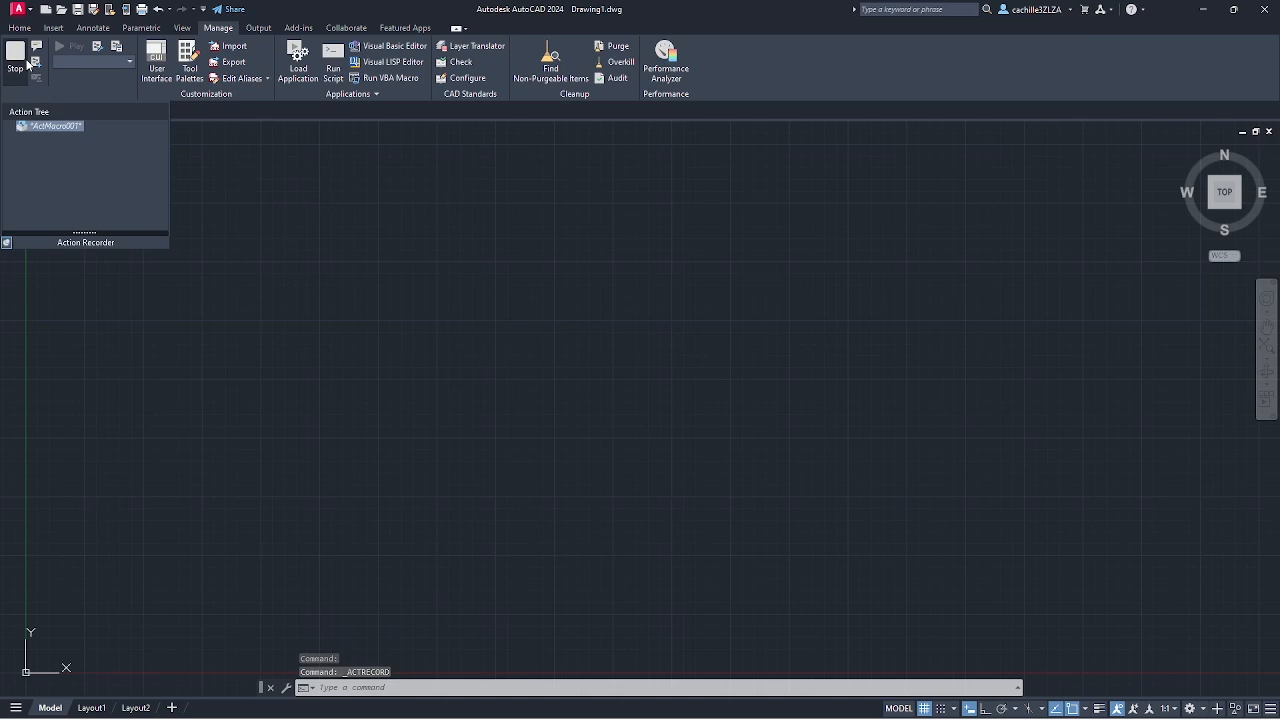
text(LA)
key(Return)
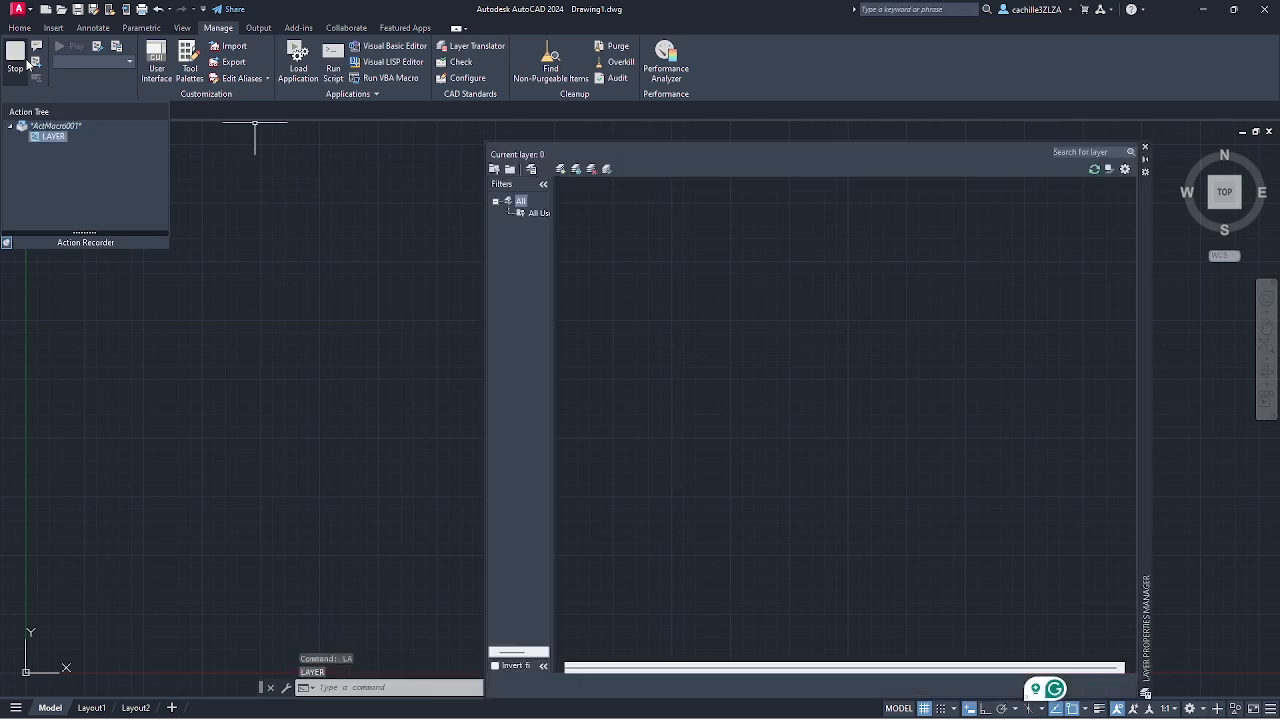
click(561, 170)
text(Circles)
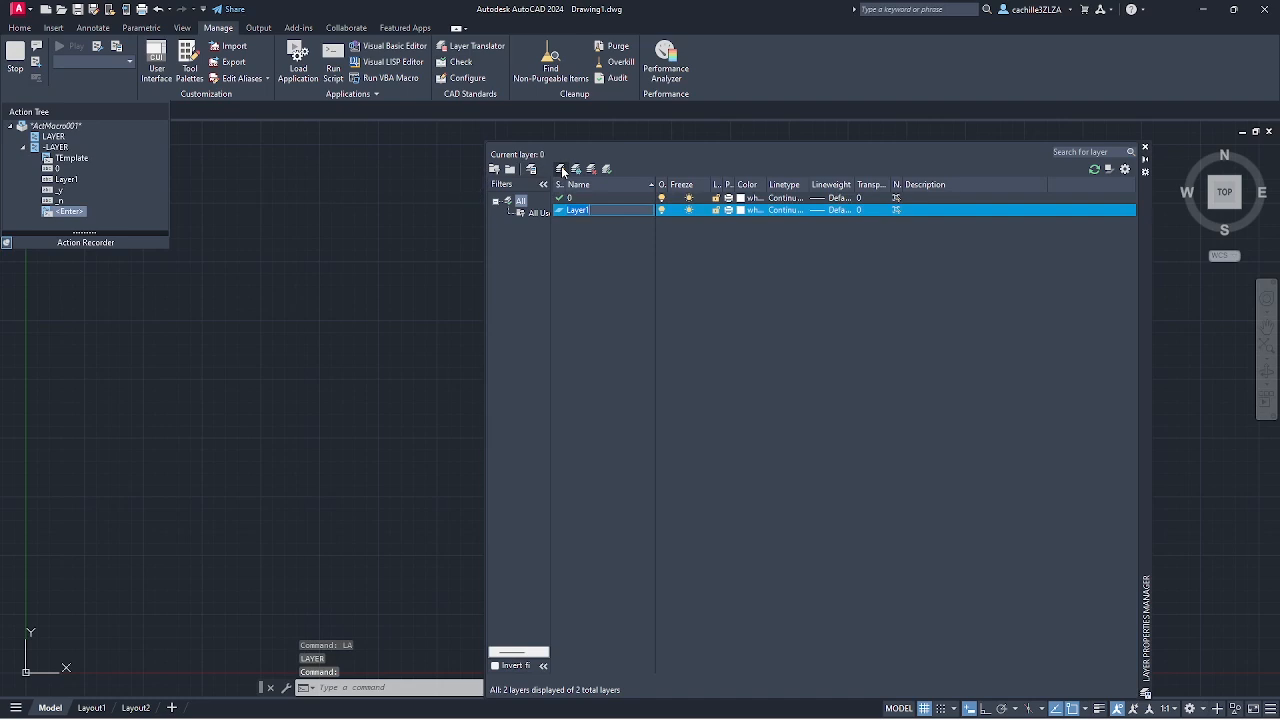
key(Return)
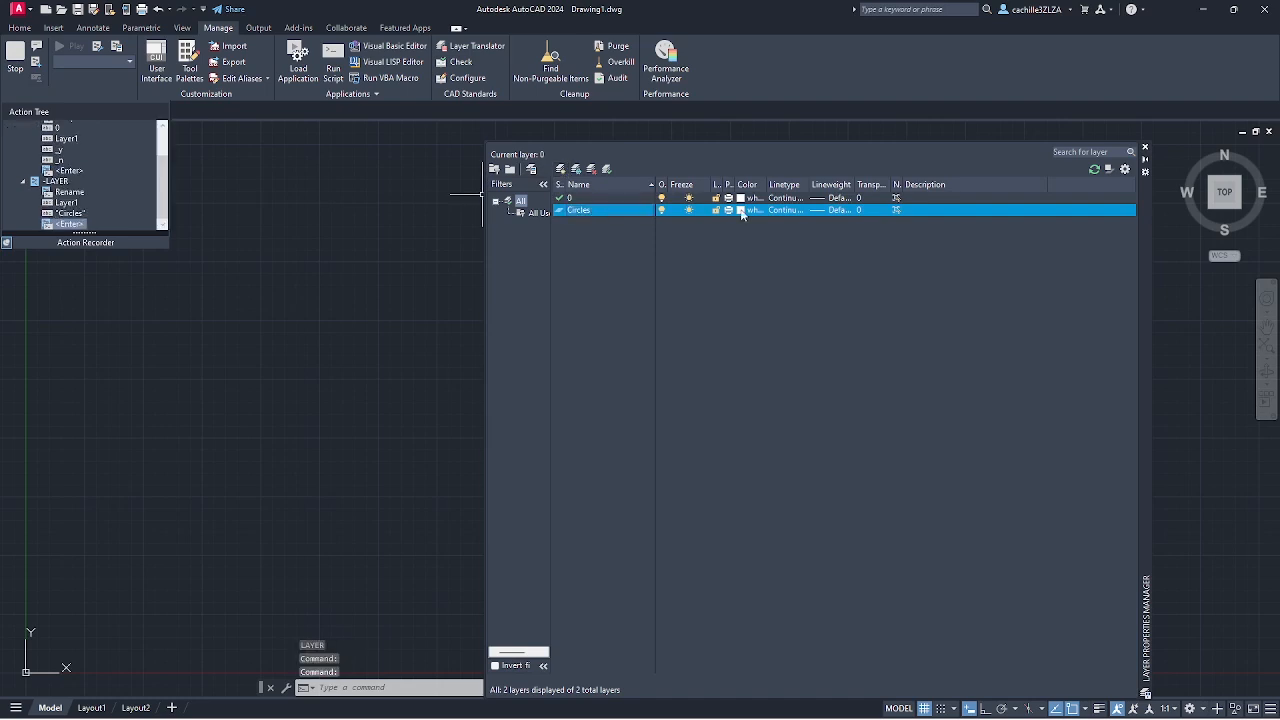
Set the Circles layer's color to red and make it the current layer
click(748, 210)
click(536, 379)
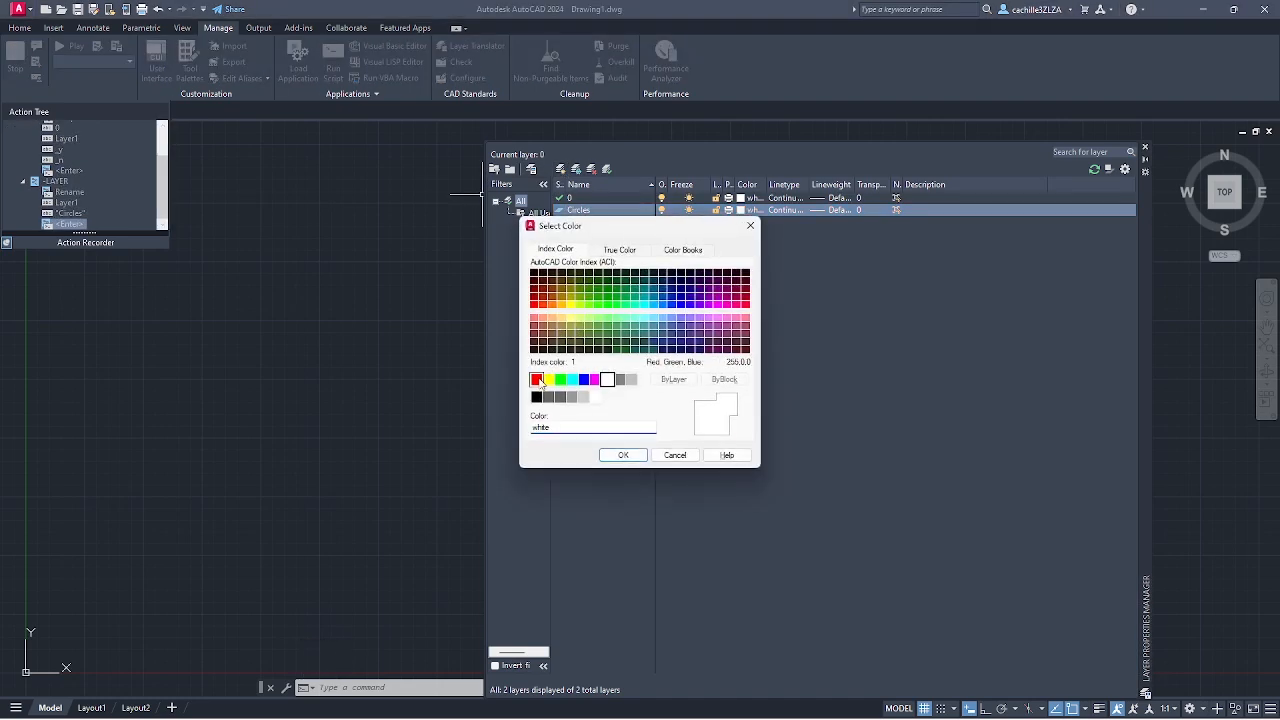
click(622, 455)
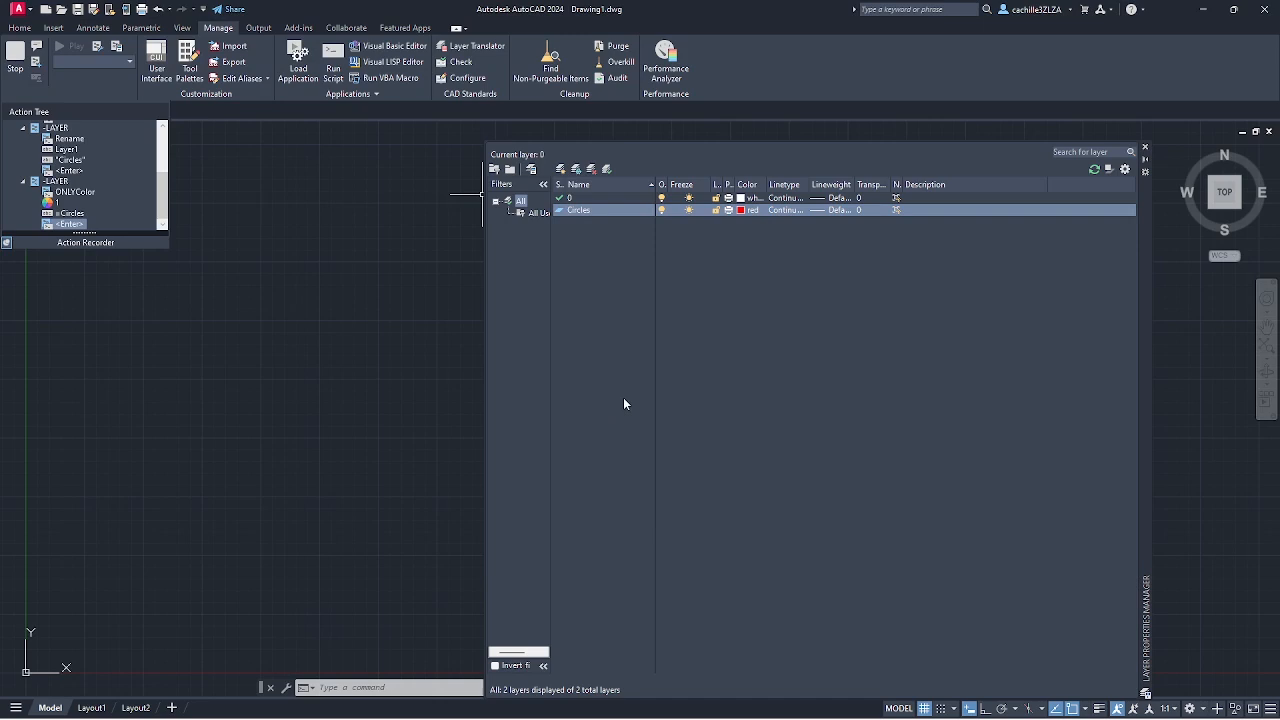
click(606, 168)
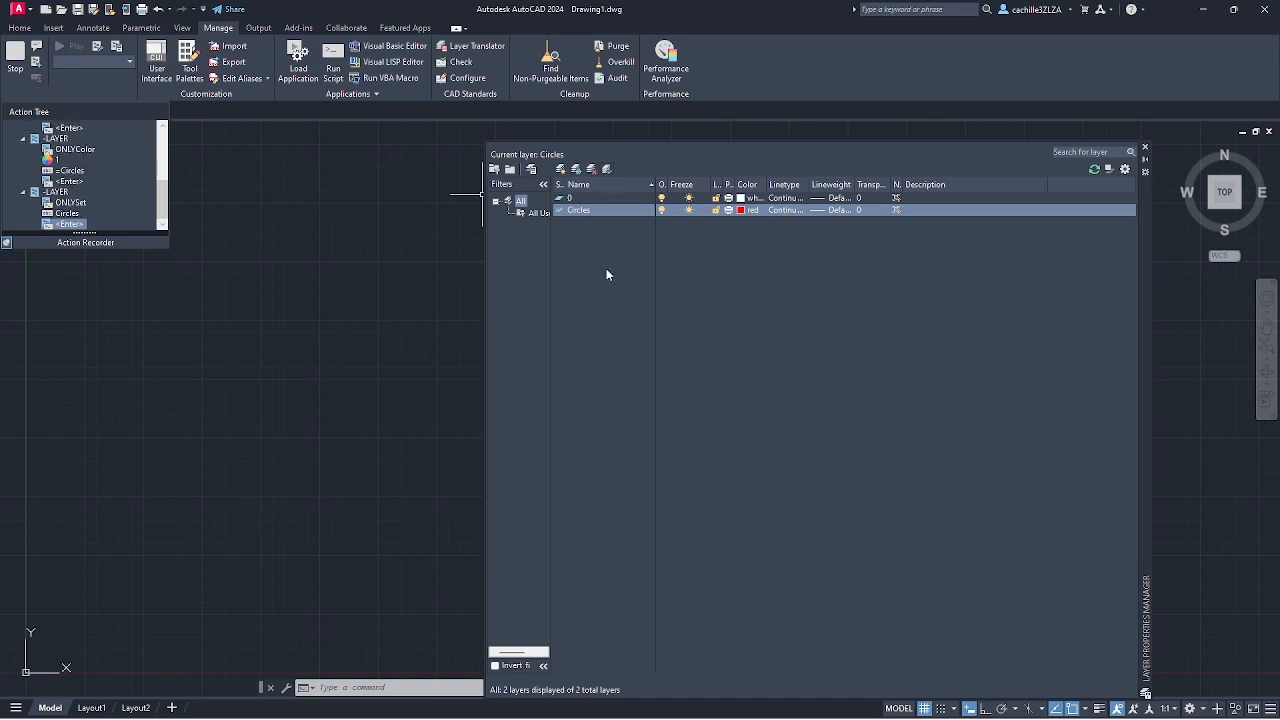
click(1145, 147)
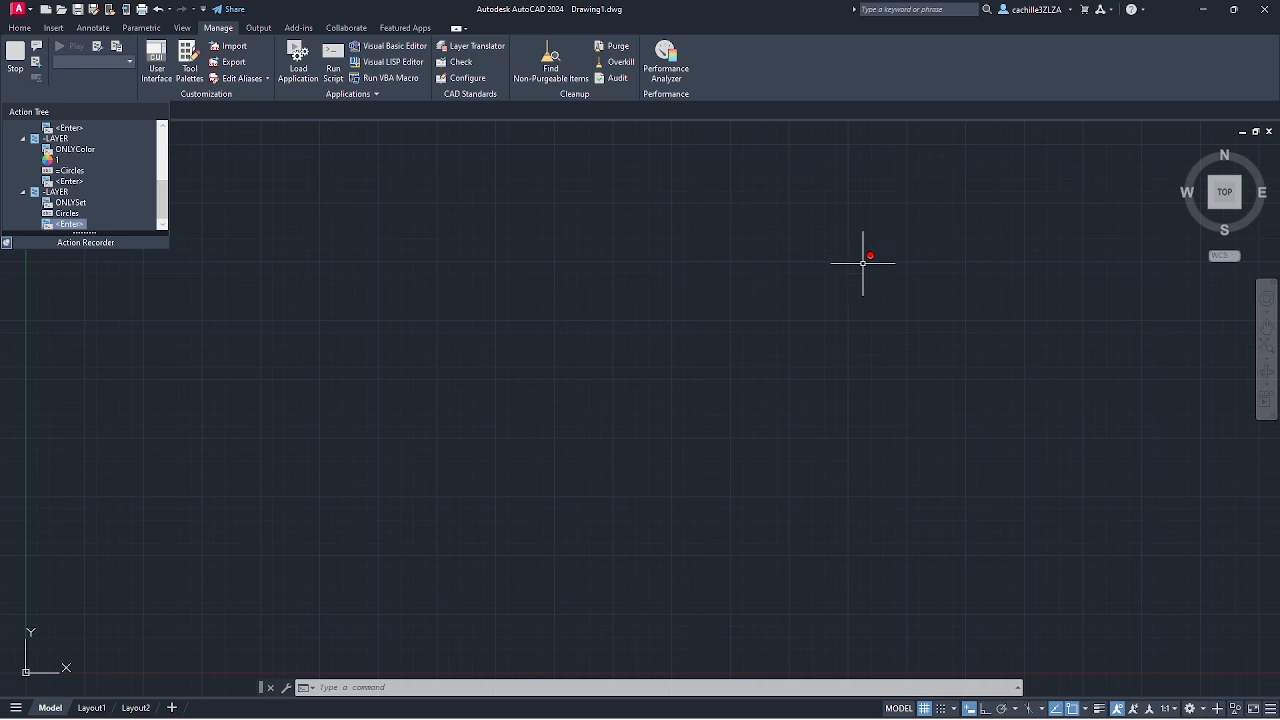
Draw a circle centred at the origin (0,0) with a radius of 1
mouse_move(569, 415)
middle_down()
mouse_move(557, 423)
mouse_move(934, 214)
middle_up()
scroll(934, 214, up, 1)
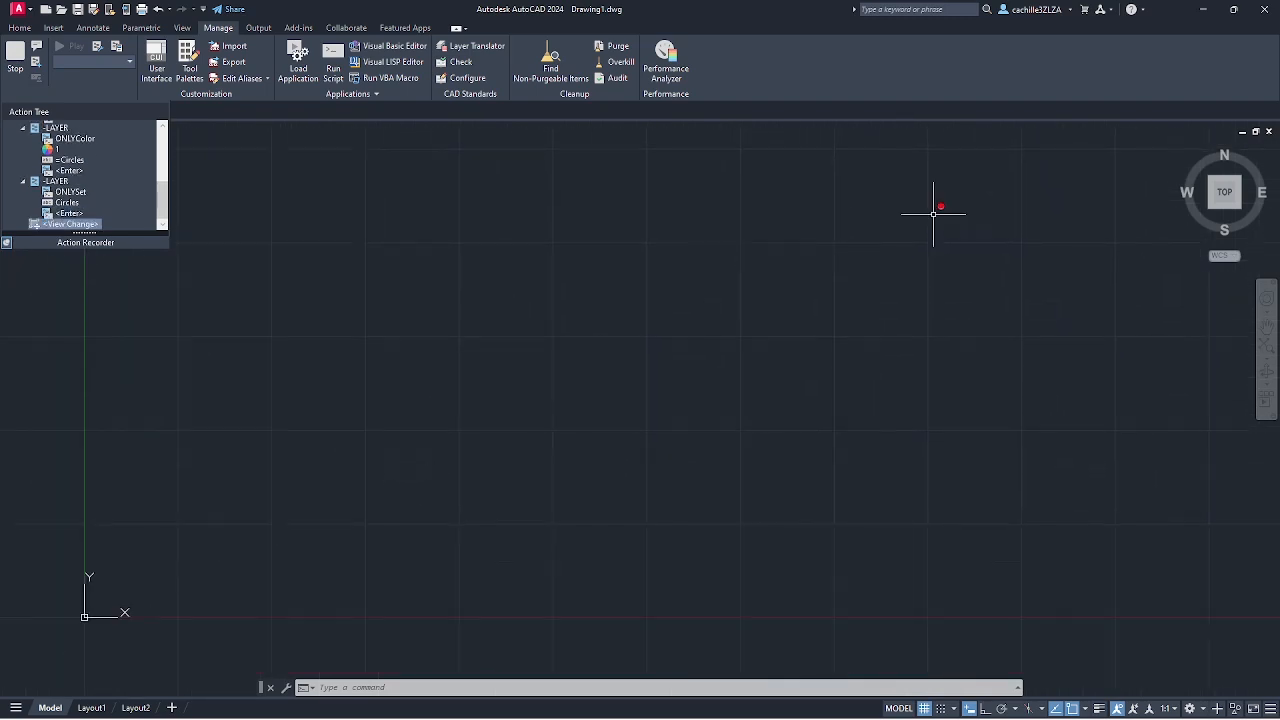
middle_drag(426, 500, 835, 304)
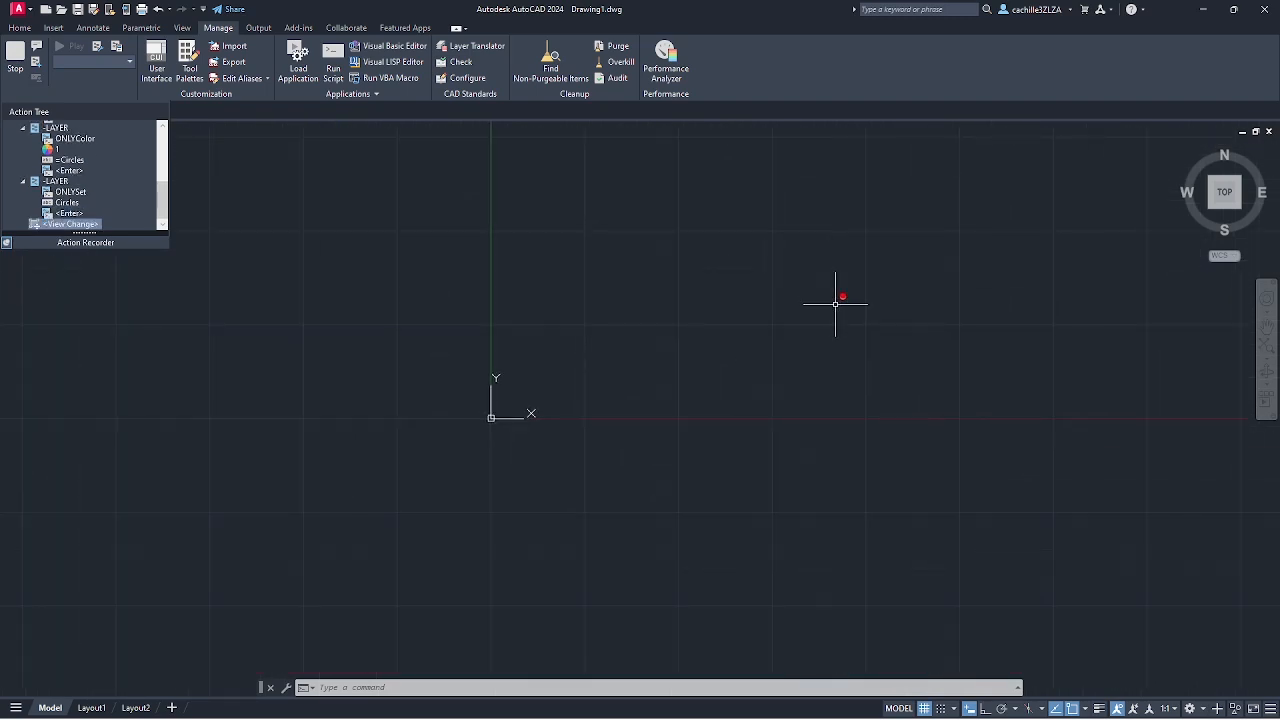
text(cir)
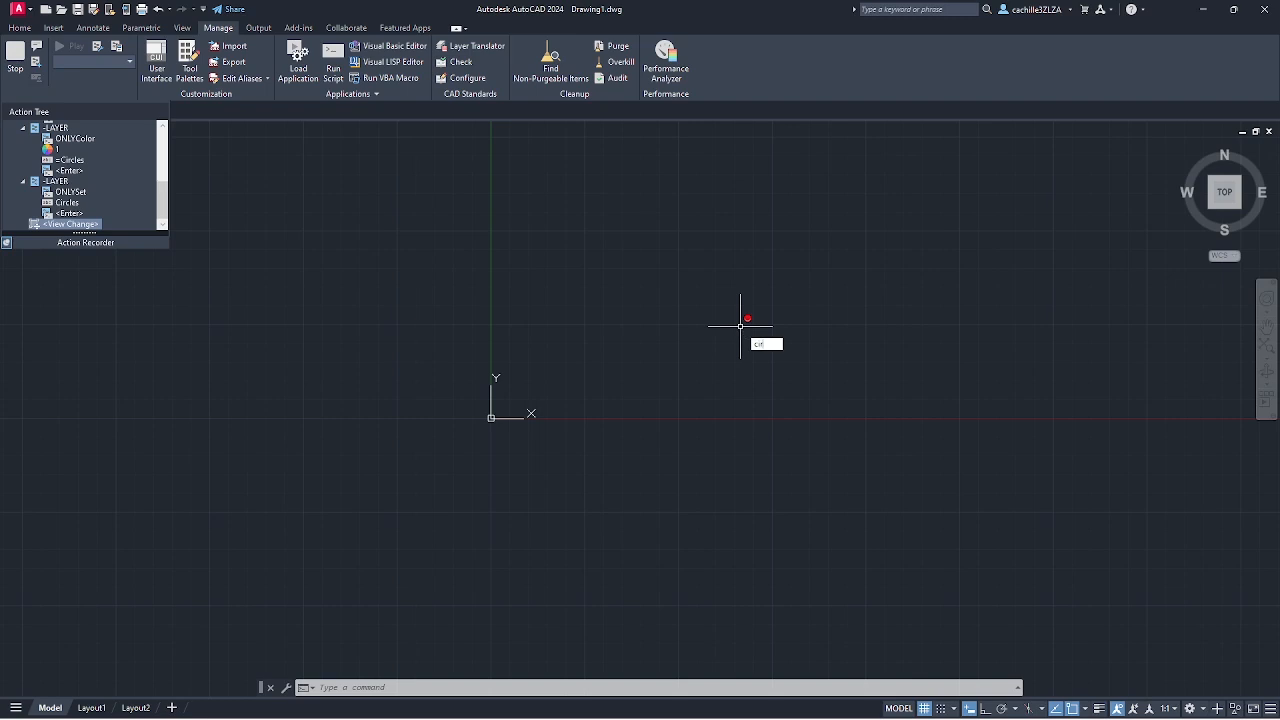
key(Return)
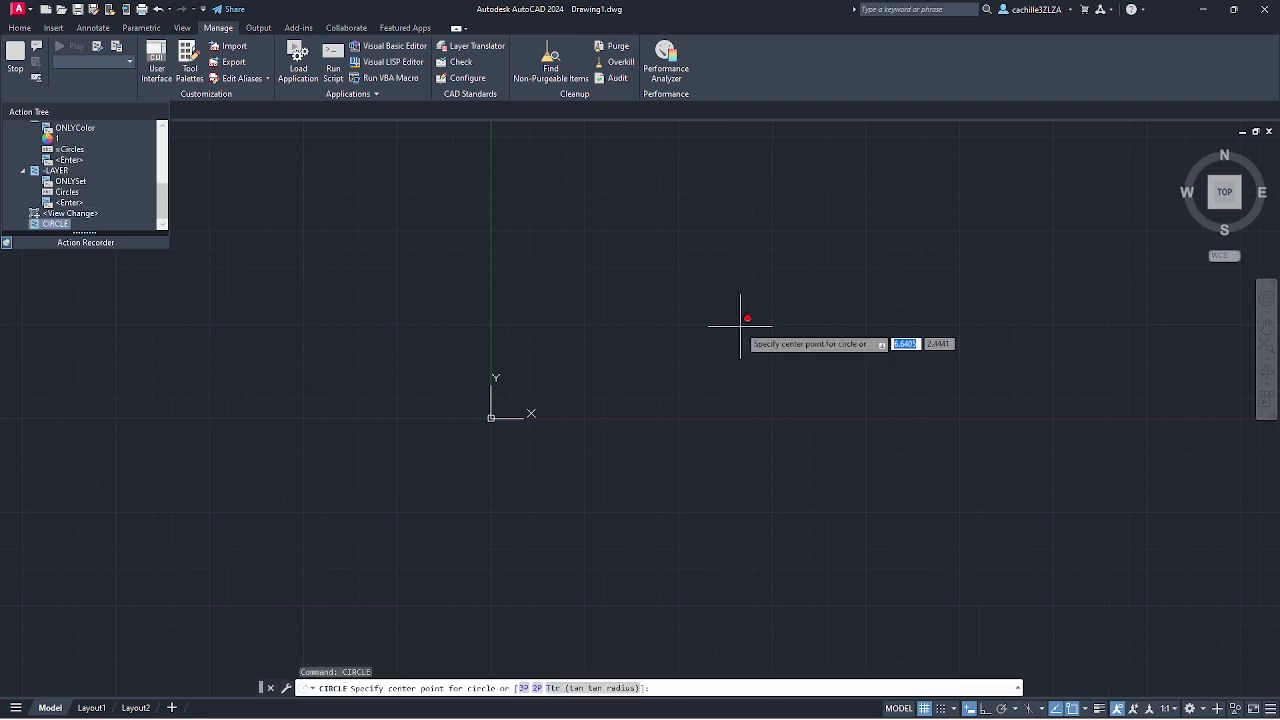
text(0)
key(Tab)
text(0)
key(Return)
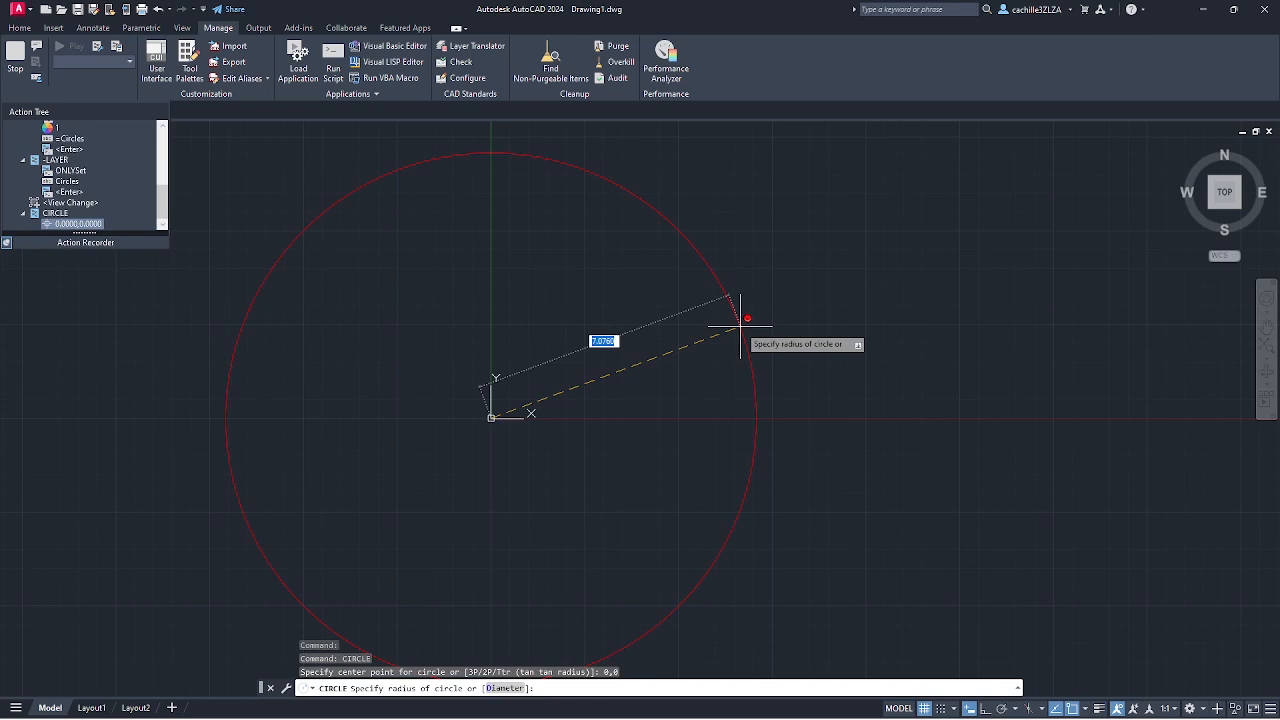
text(1)
key(Return)
Use the command-line -ARRAY command to make a rectangular array of the circle with 2 rows, 3 columns, row distance 4 and column distance 4
text(array)
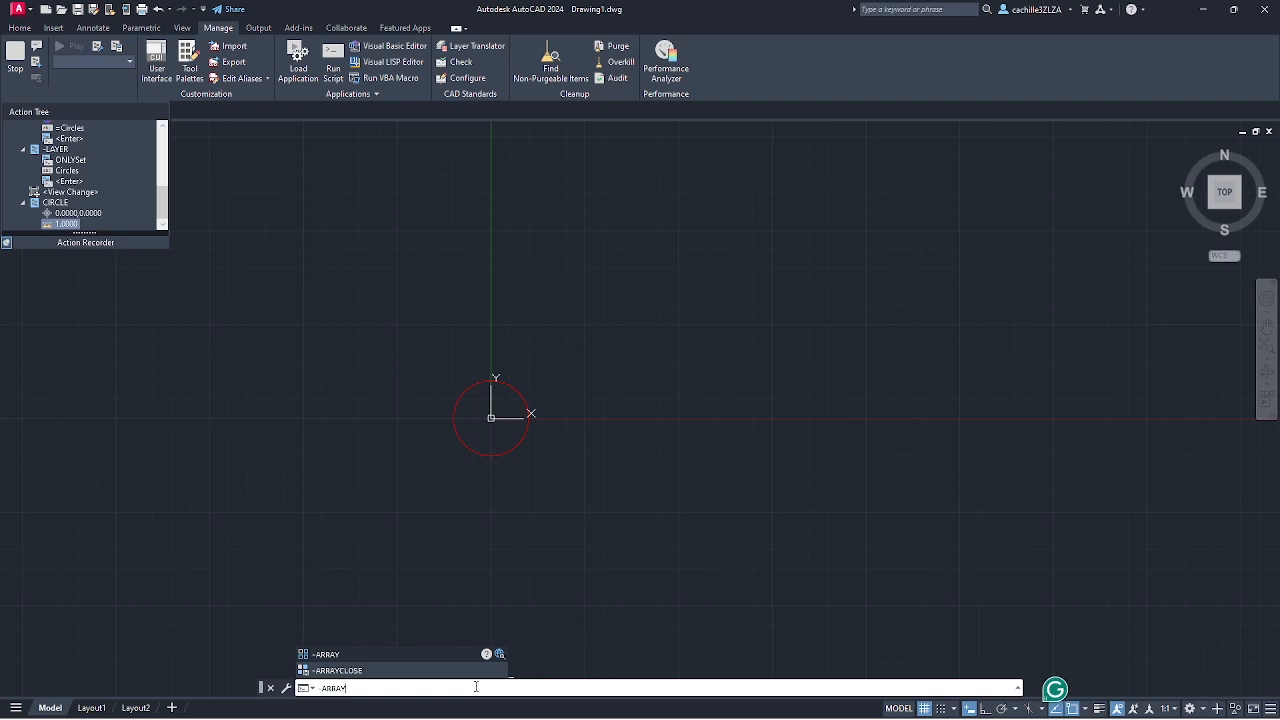
key(Return)
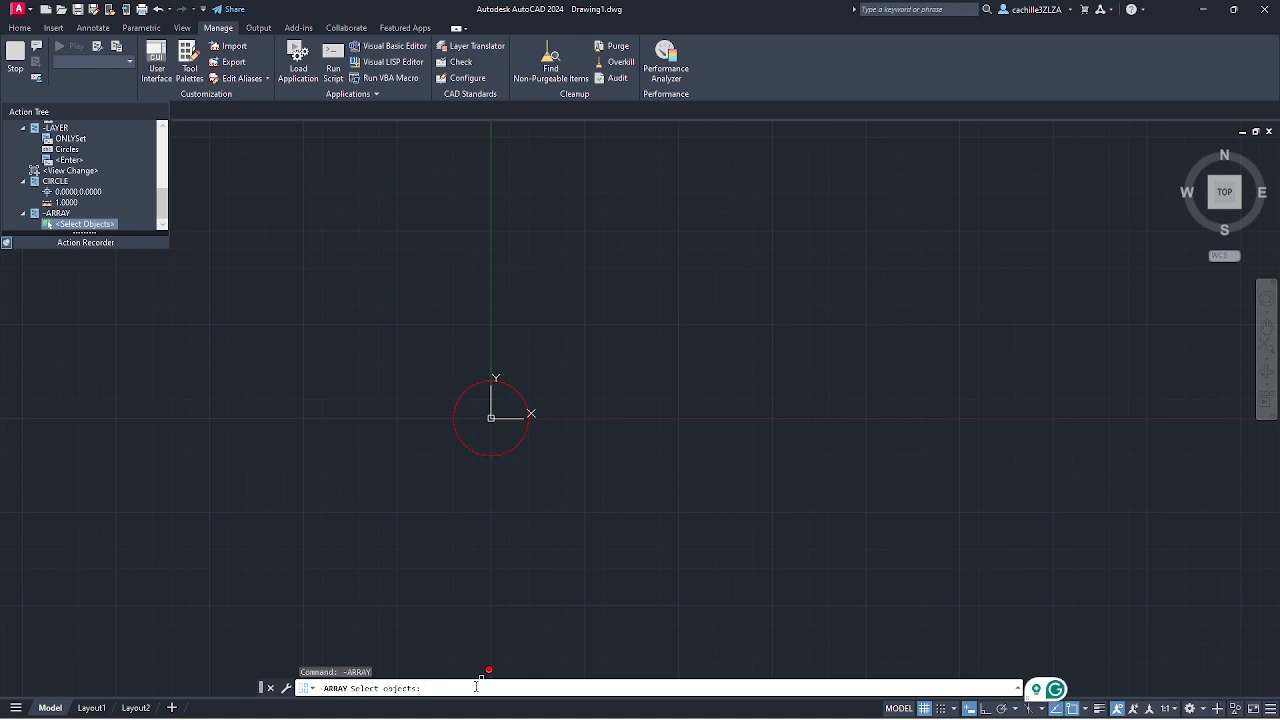
text(l)
key(Return)
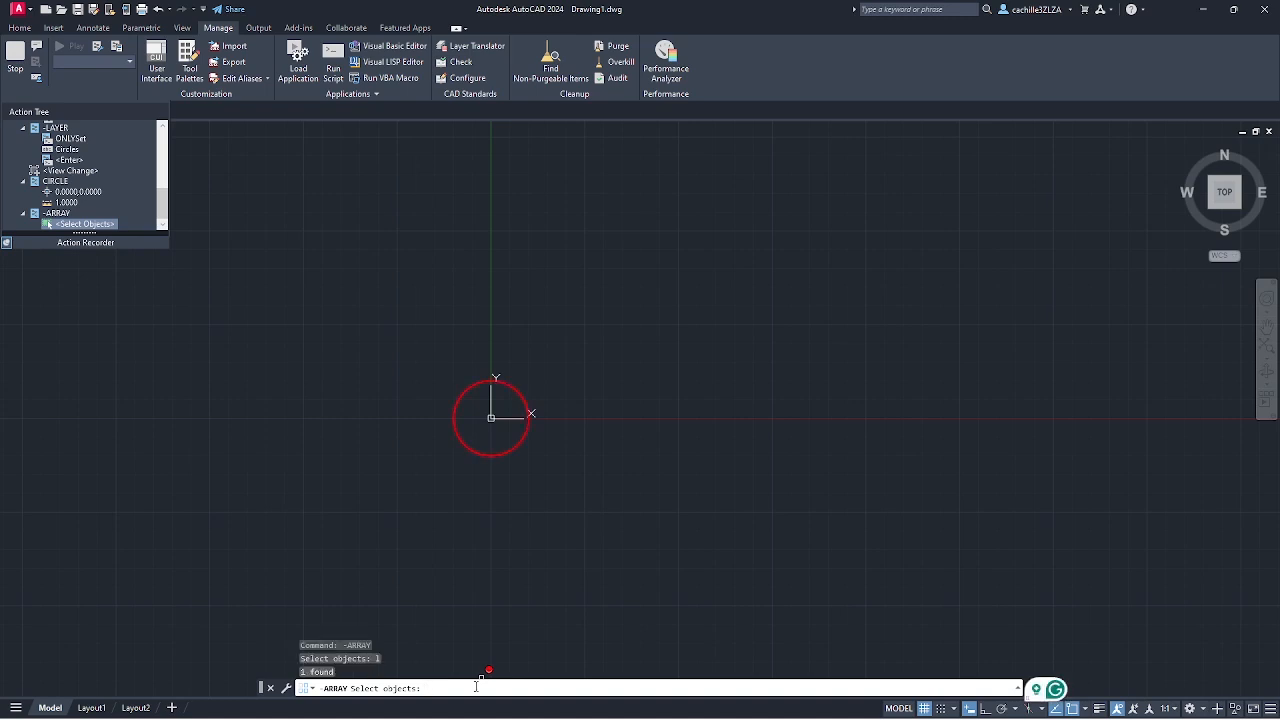
click(421, 342)
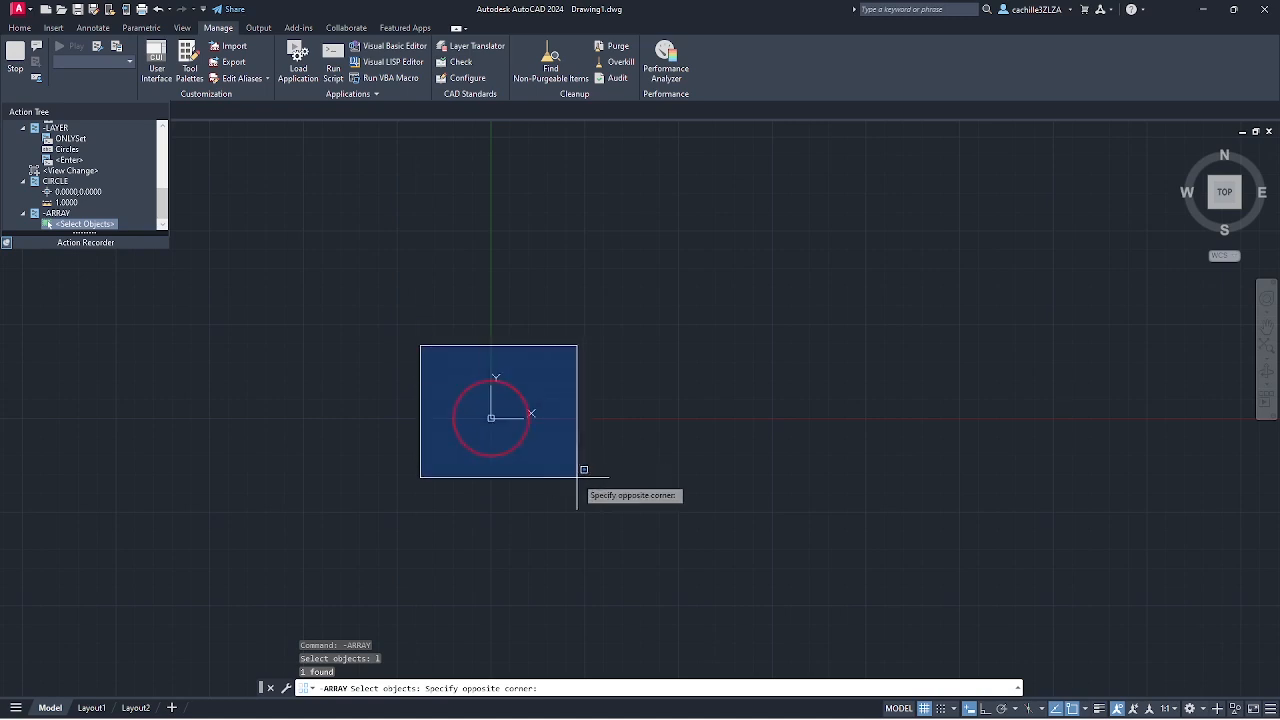
click(580, 472)
key(Return)
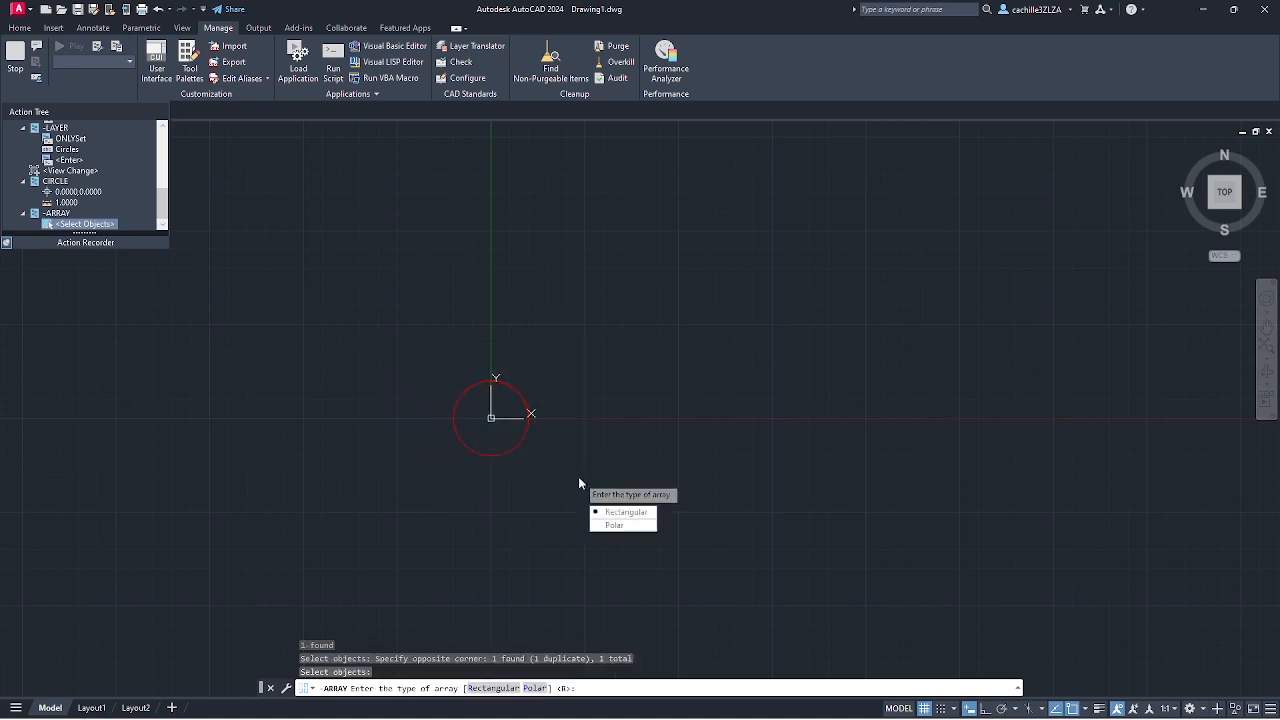
click(625, 513)
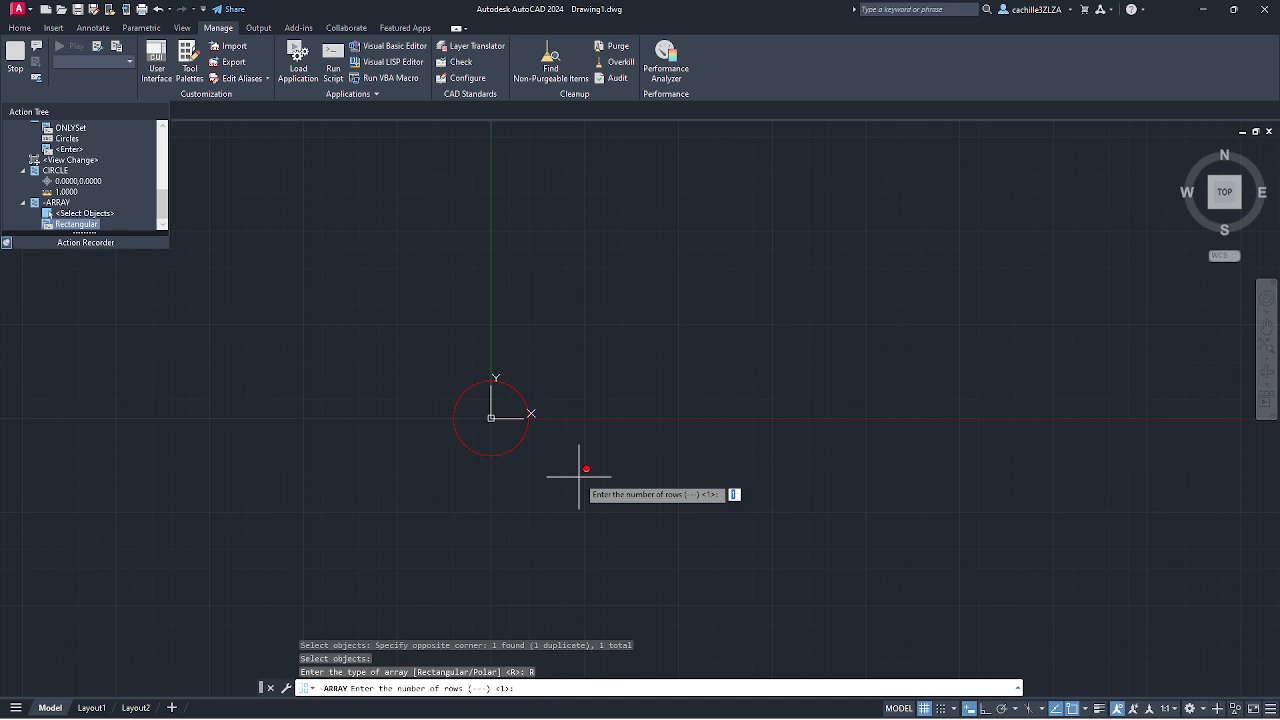
text(2)
key(Return)
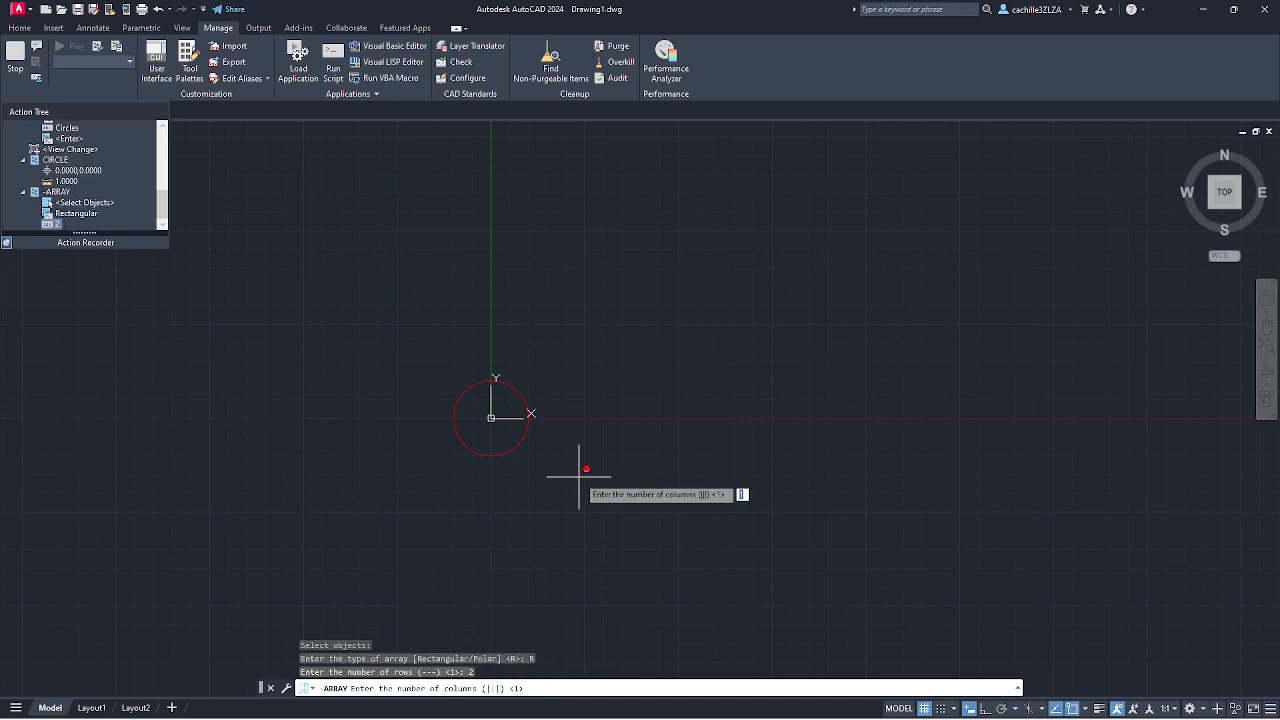
text(3)
key(Return)
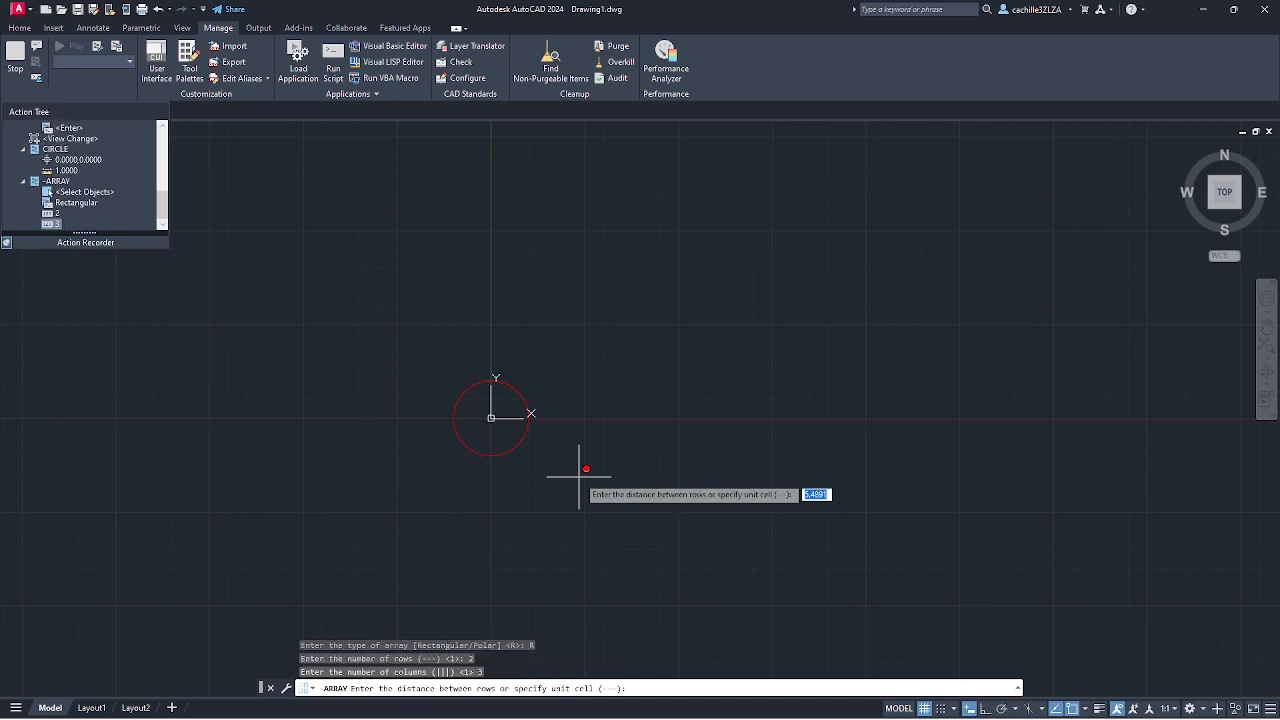
text(4)
key(Return)
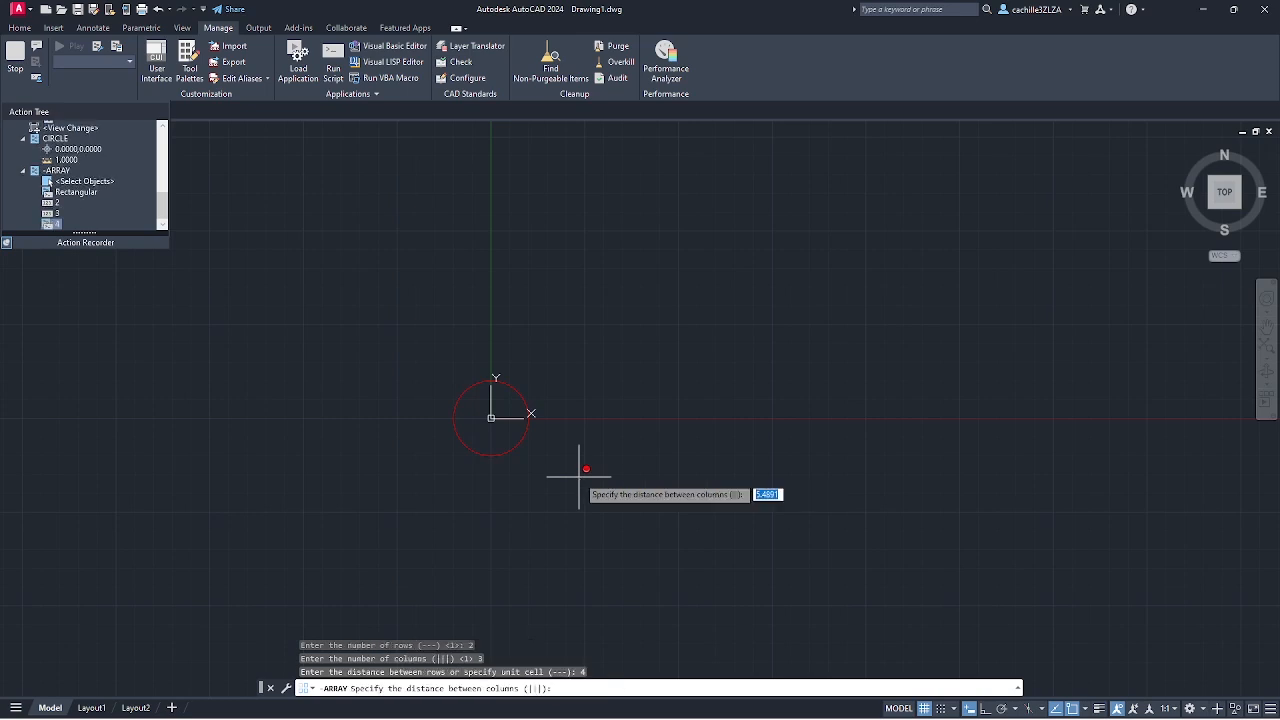
text(4)
key(Return)
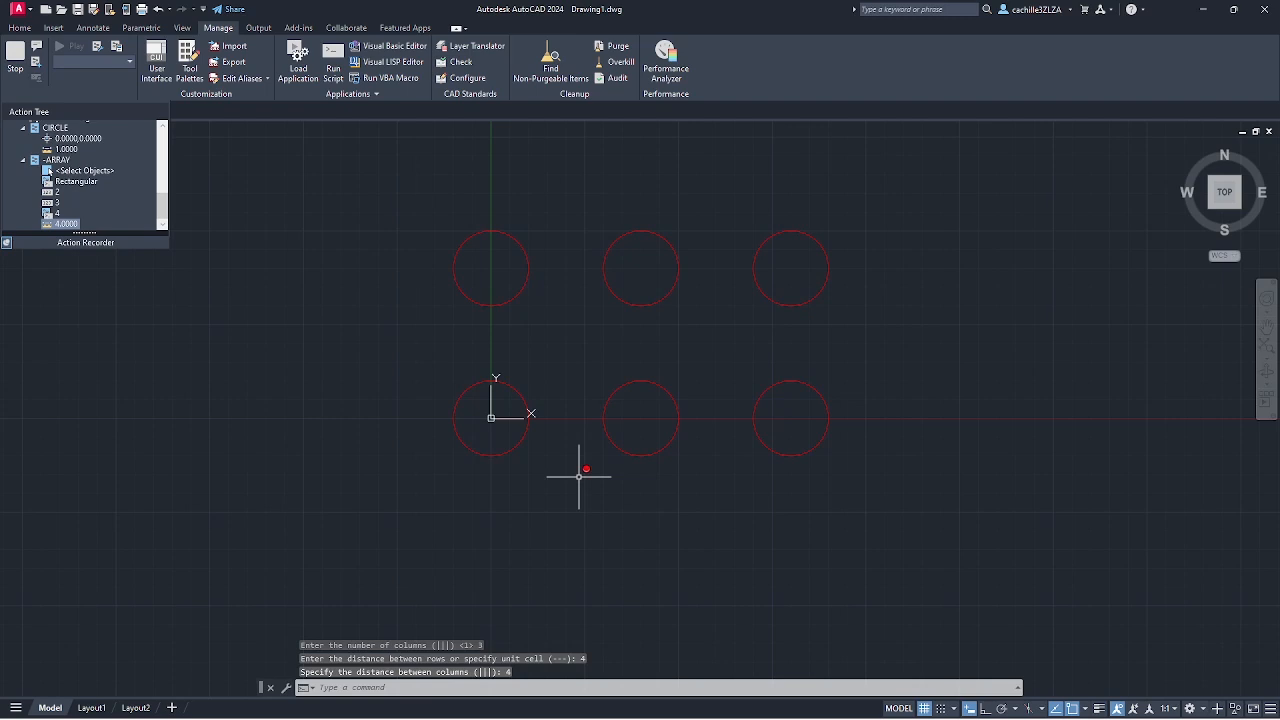
Zoom to the drawing's extents with the ZOOM command so that it is recorded in the macro
click(396, 689)
text(z)
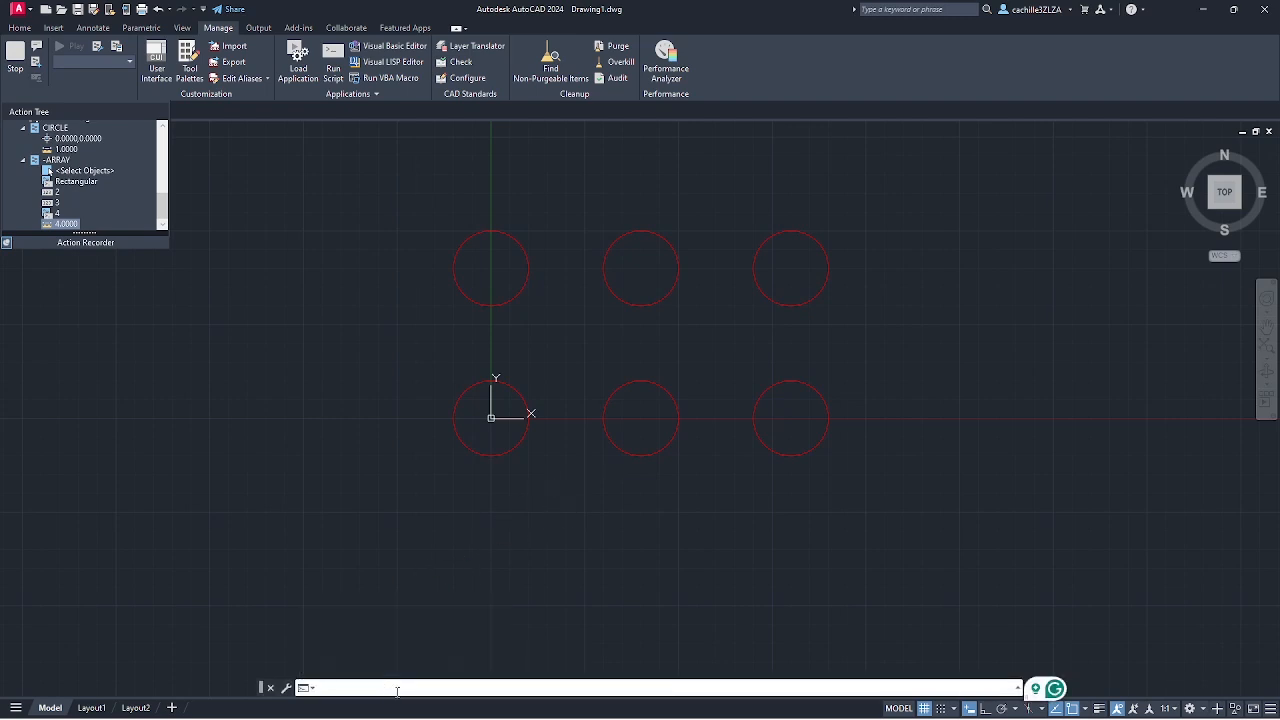
key(Return)
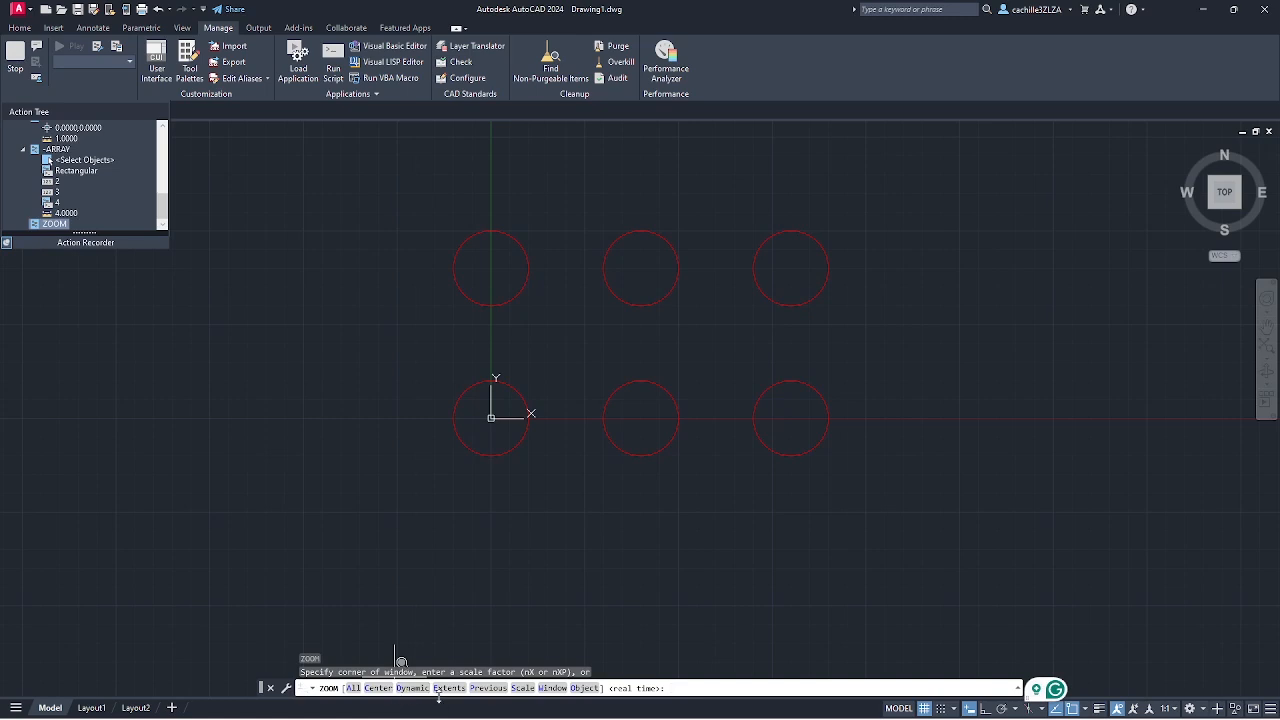
click(447, 688)
click(447, 689)
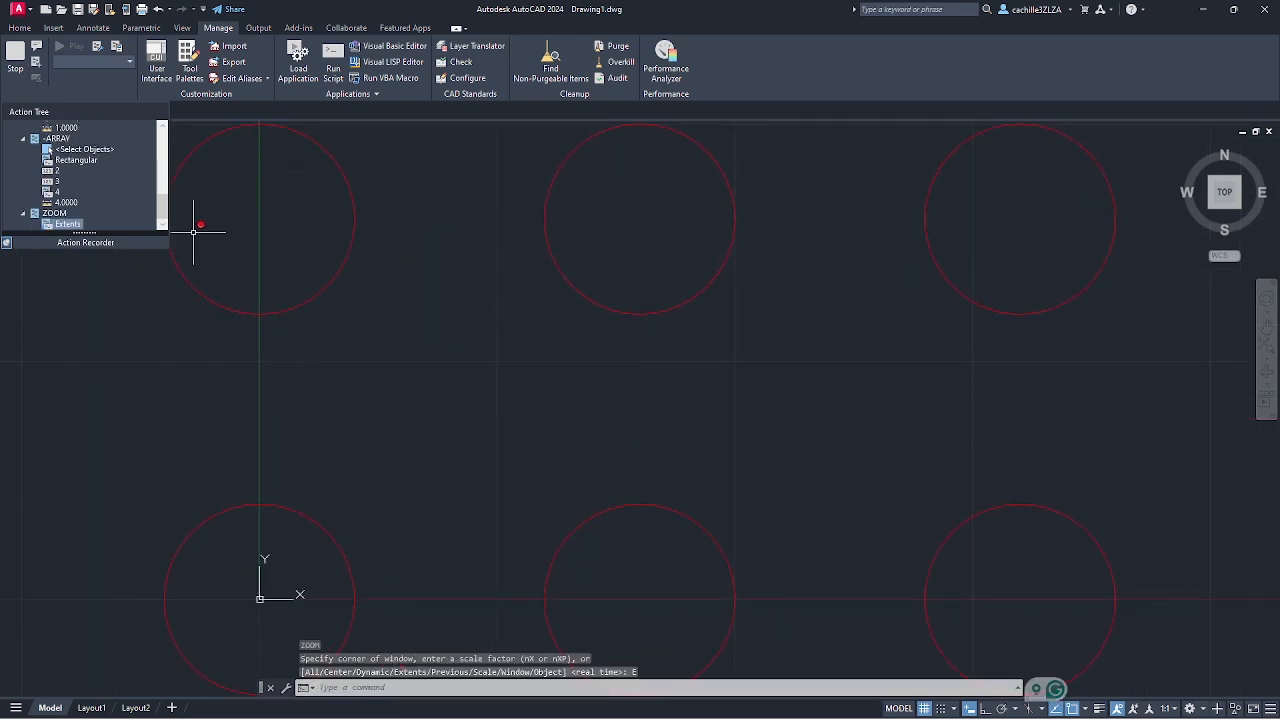
Stop the macro recording and name the action macro Circle_Array
click(15, 56)
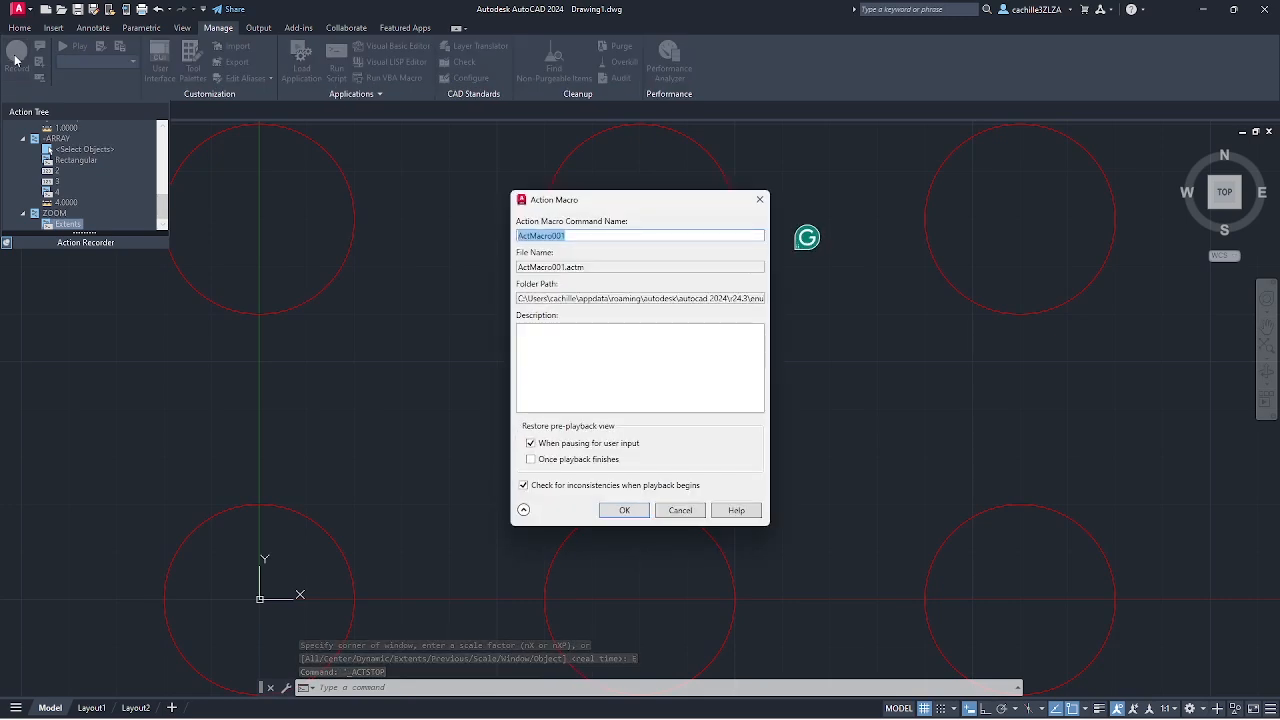
click(576, 234)
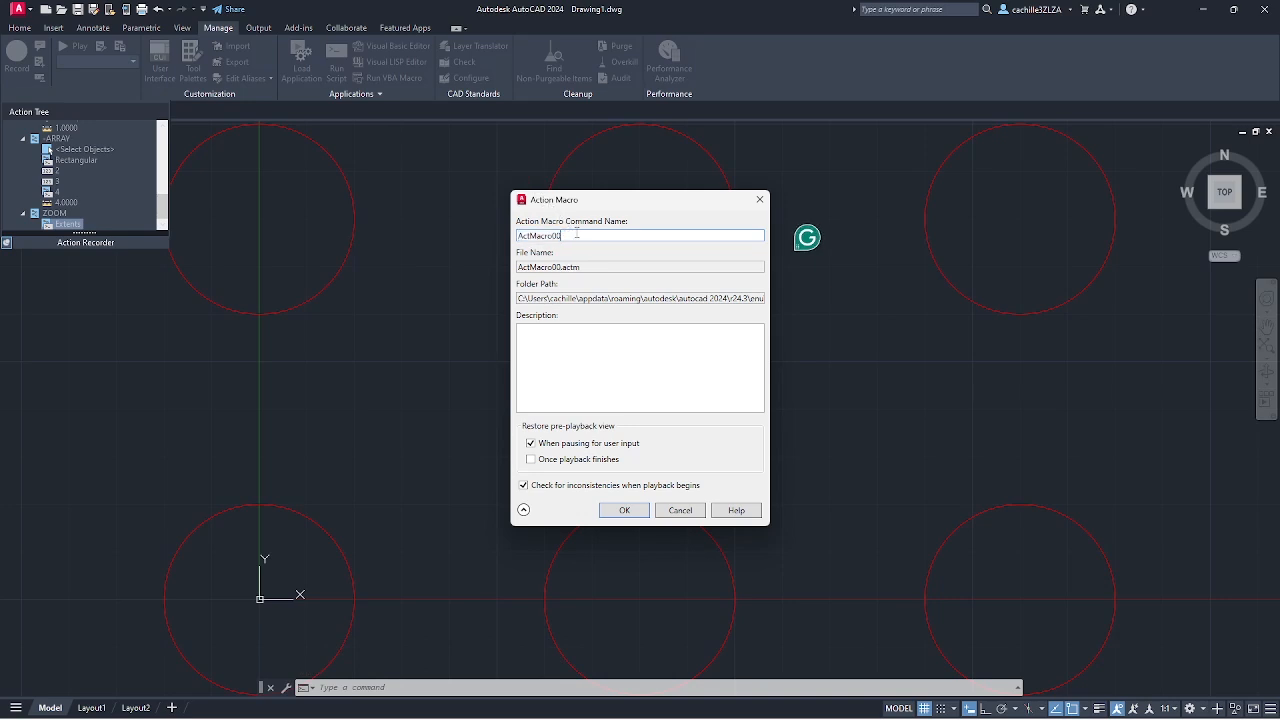
key(BackSpace)
key(BackSpace)
key(BackSpace)
key(BackSpace)
key(BackSpace)
key(BackSpace)
key(BackSpace)
key(BackSpace)
key(BackSpace)
key(BackSpace)
key(BackSpace)
text(Circle_Array)
Enter the macro description "Creates an array of circles" and save the macro
click(613, 341)
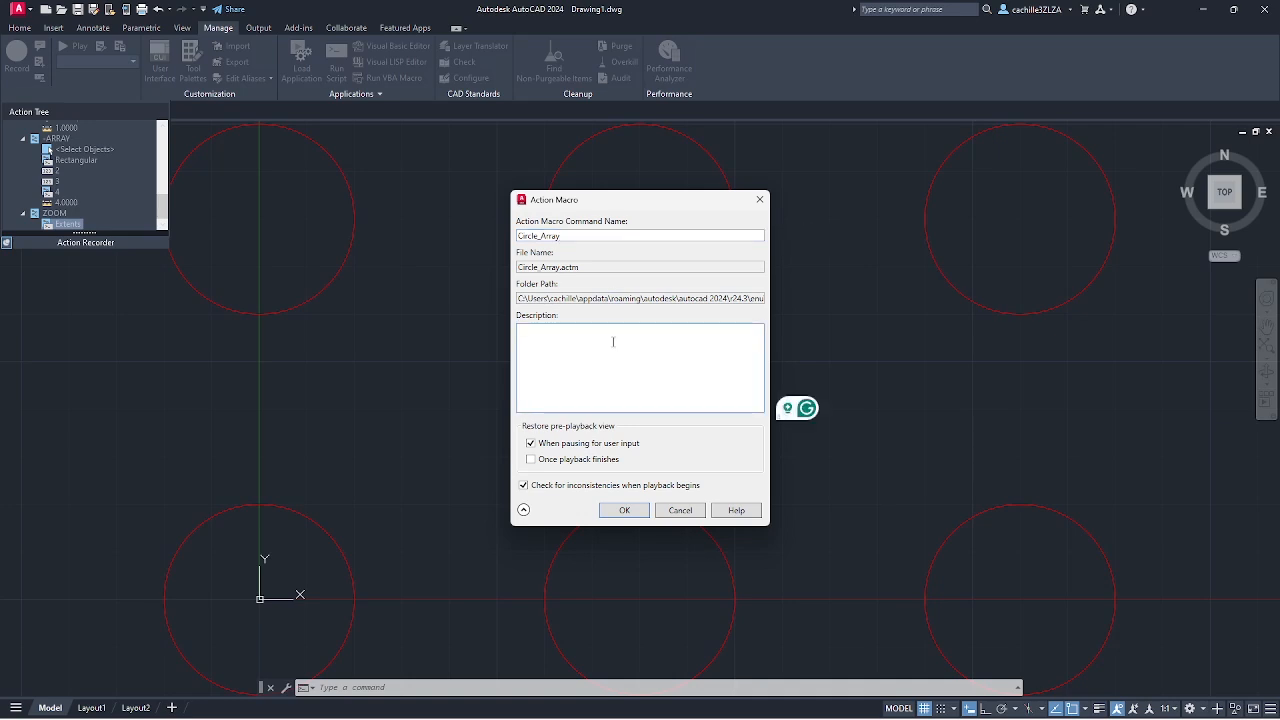
text(Creates an array of circles)
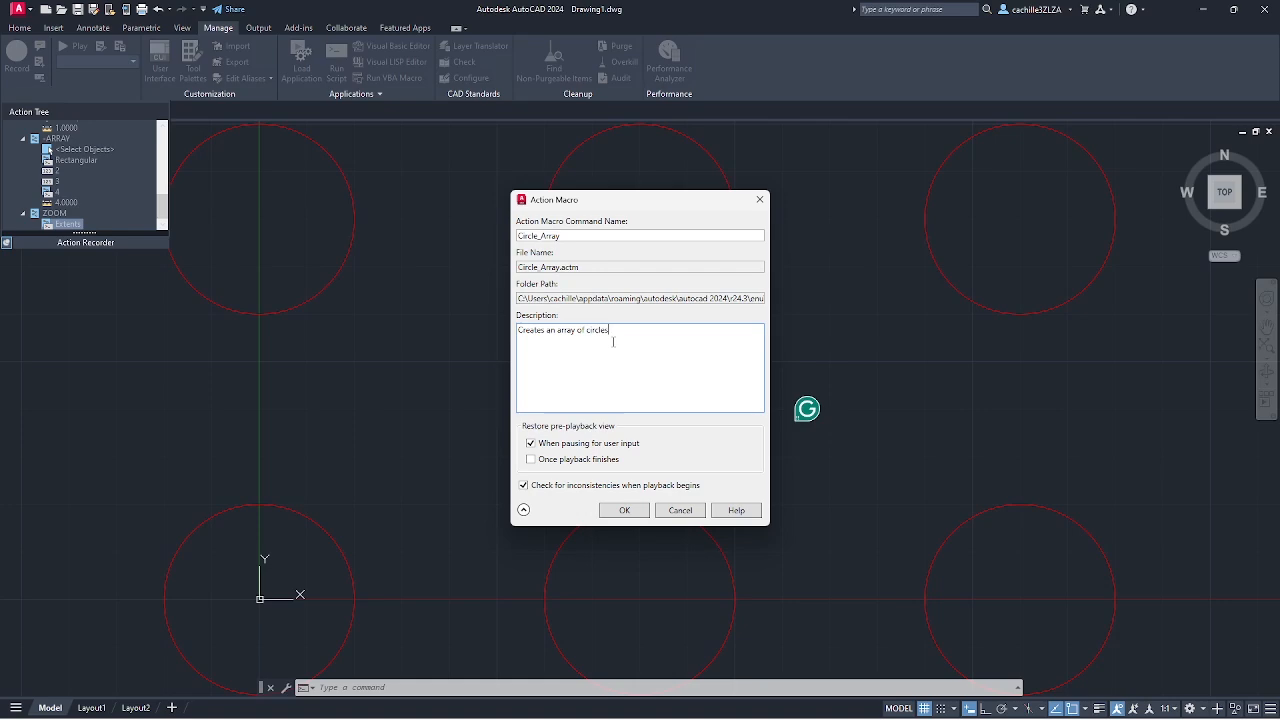
click(643, 510)
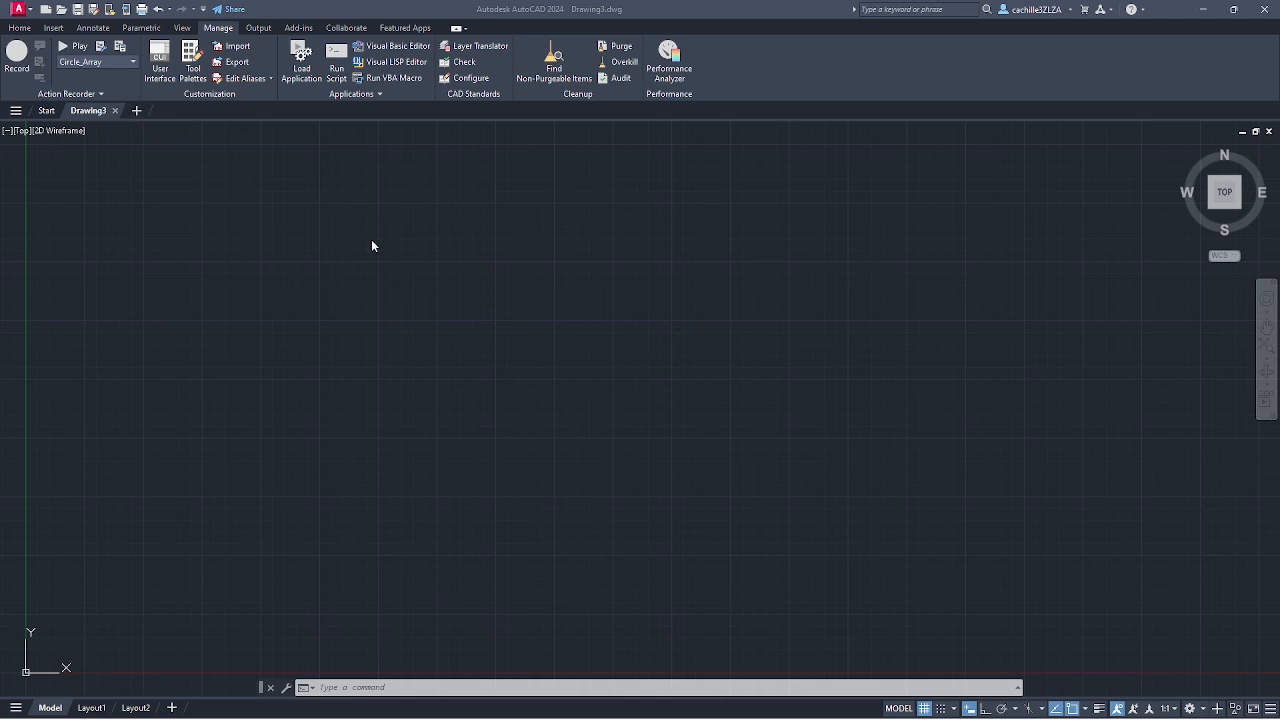
Check the Action Recorder preferences, keeping all options enabled, and play back the Circle_Array macro in the empty drawing
click(101, 46)
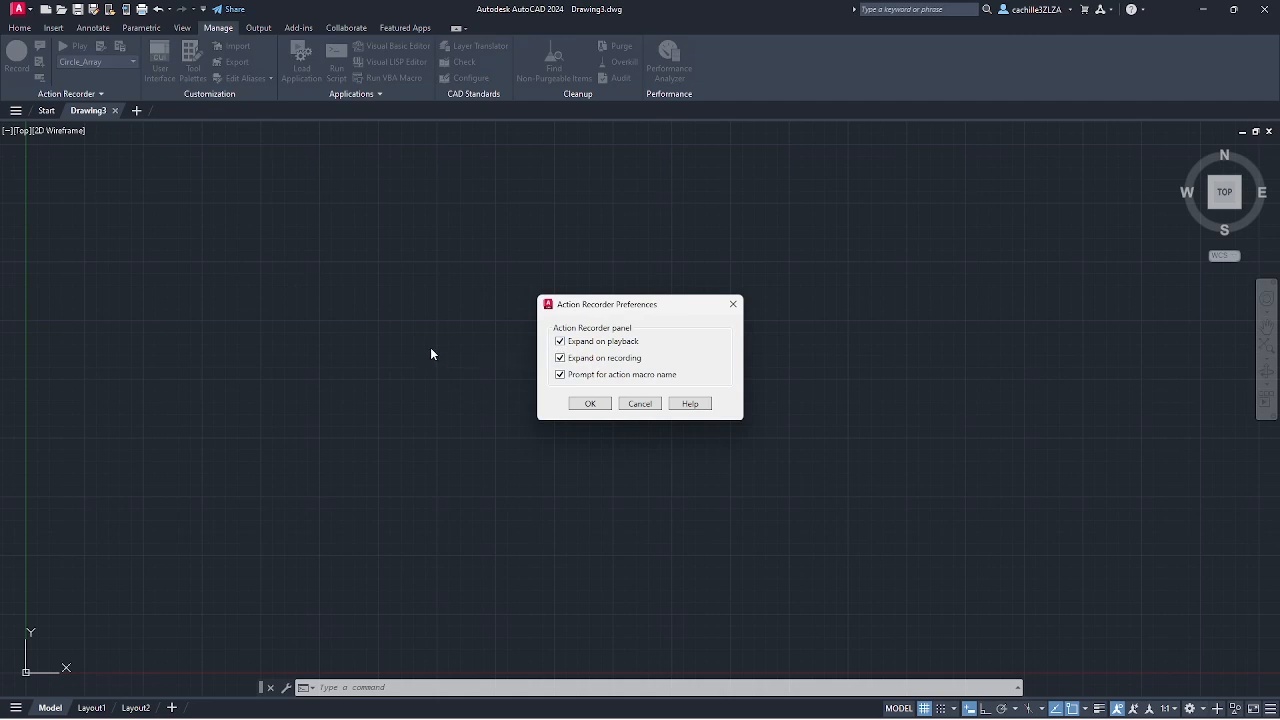
click(590, 403)
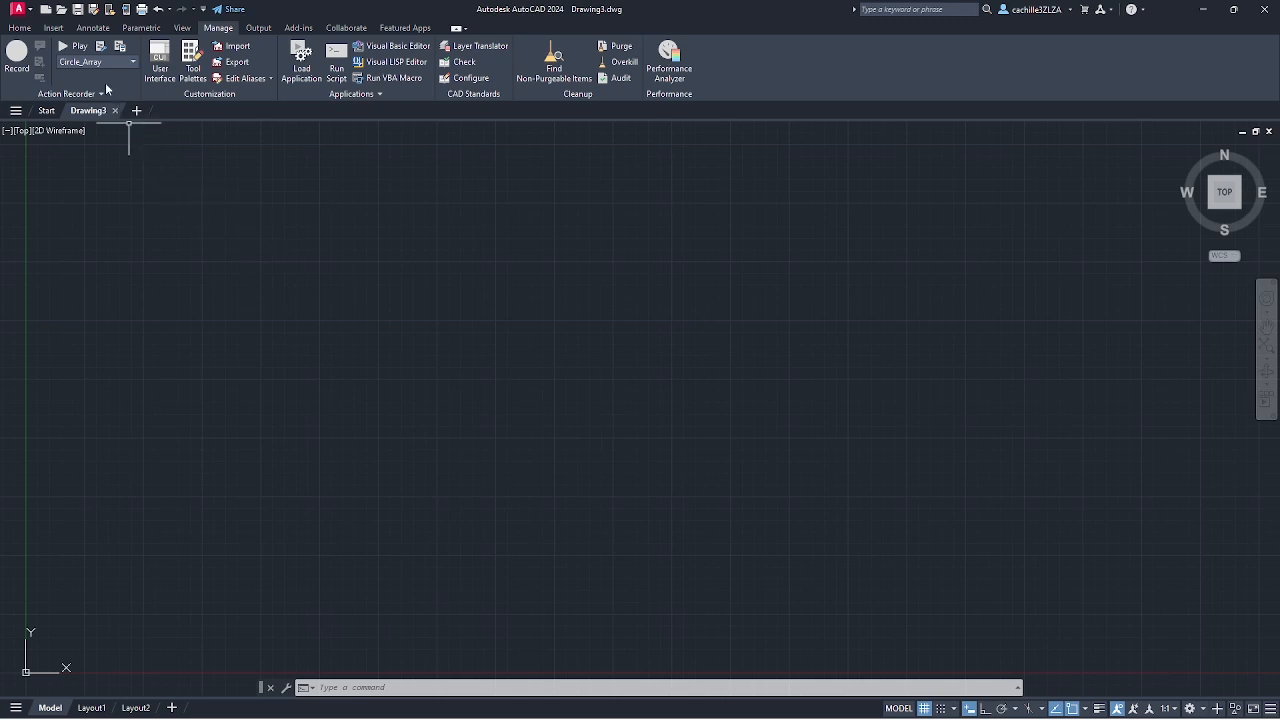
click(81, 47)
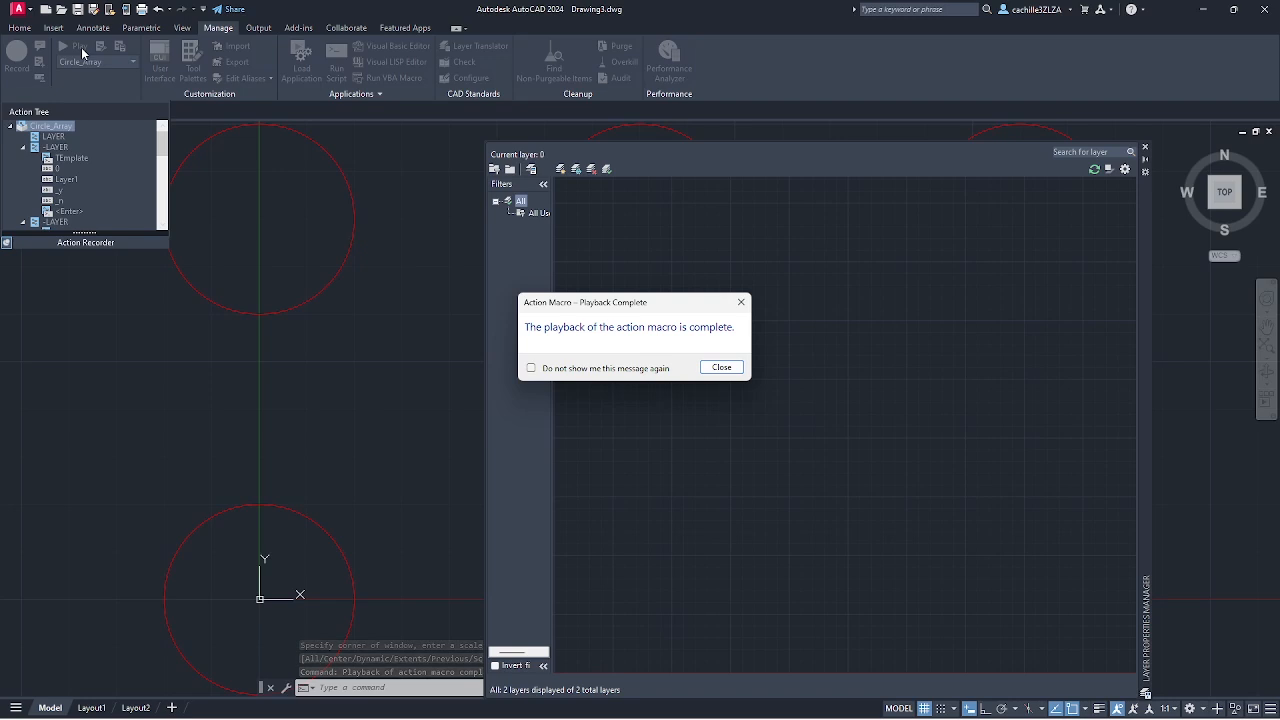
Dismiss the playback completion message and close the Layer Properties Manager
click(720, 368)
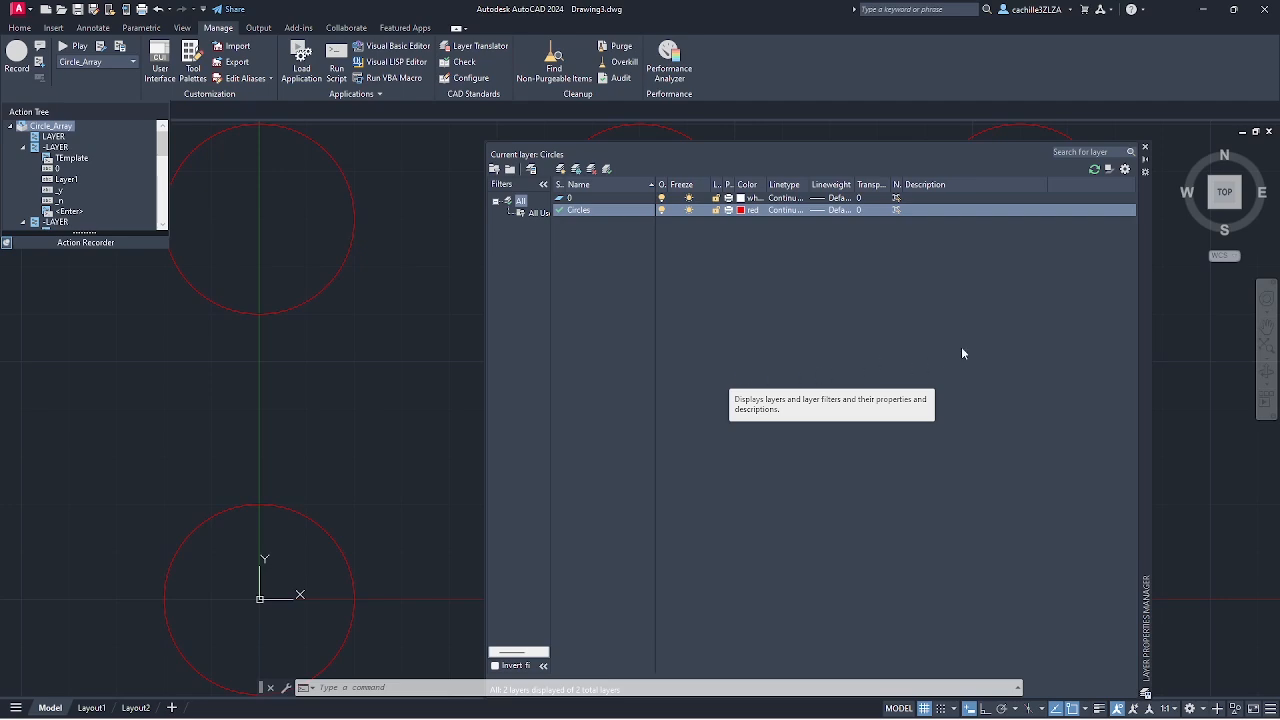
click(1145, 147)
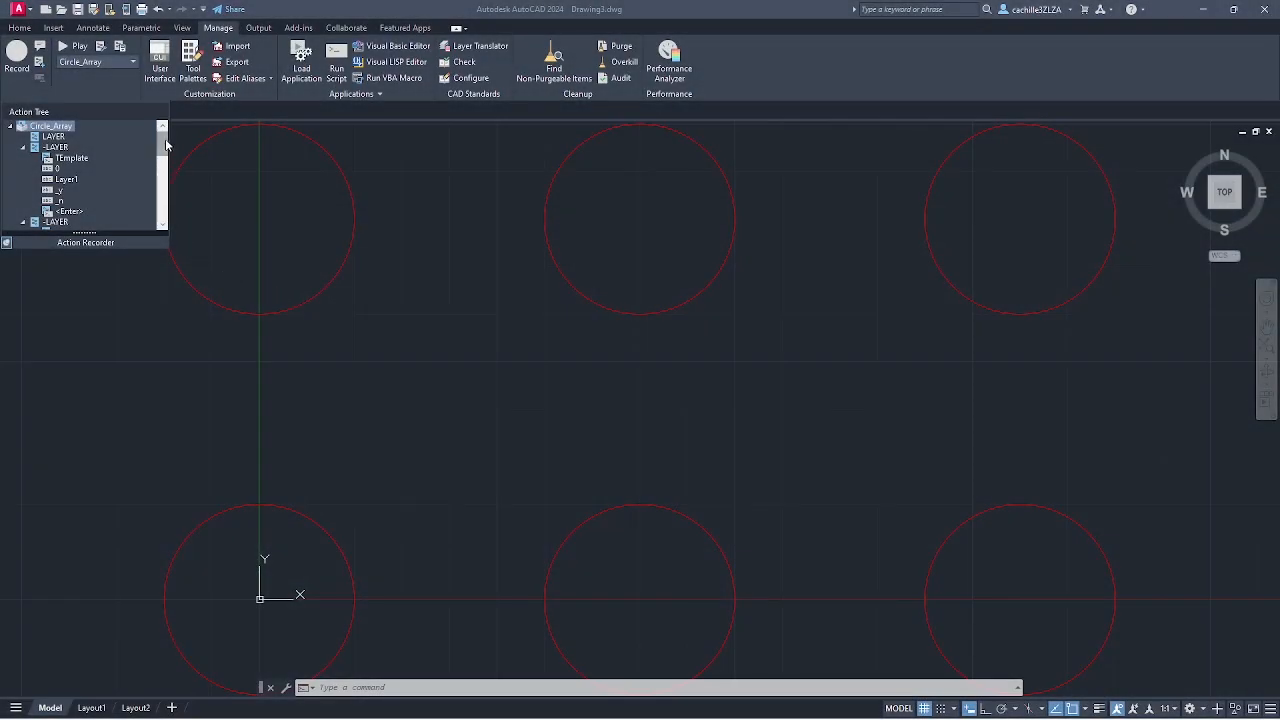
Delete the first LAYER action node from the Circle_Array macro and confirm the deletion
mouse_move(165, 138)
mouse_down()
mouse_move(168, 208)
mouse_move(170, 140)
mouse_up()
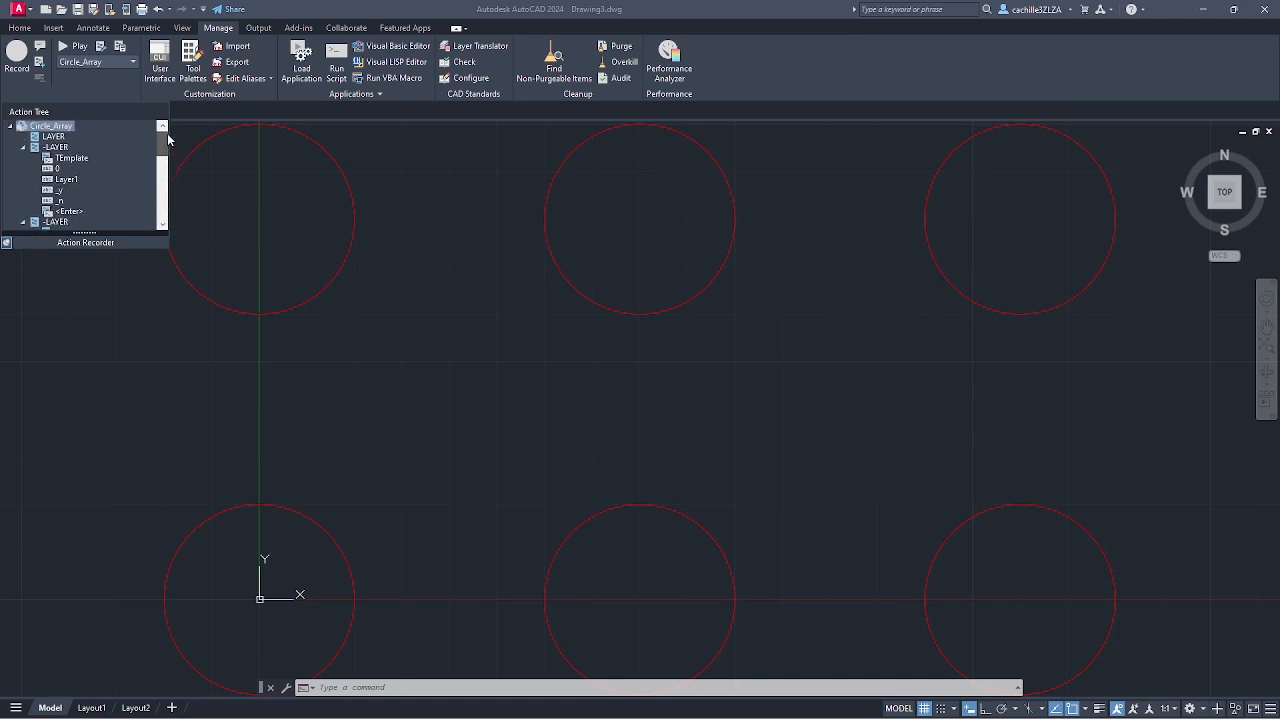
right_click(55, 138)
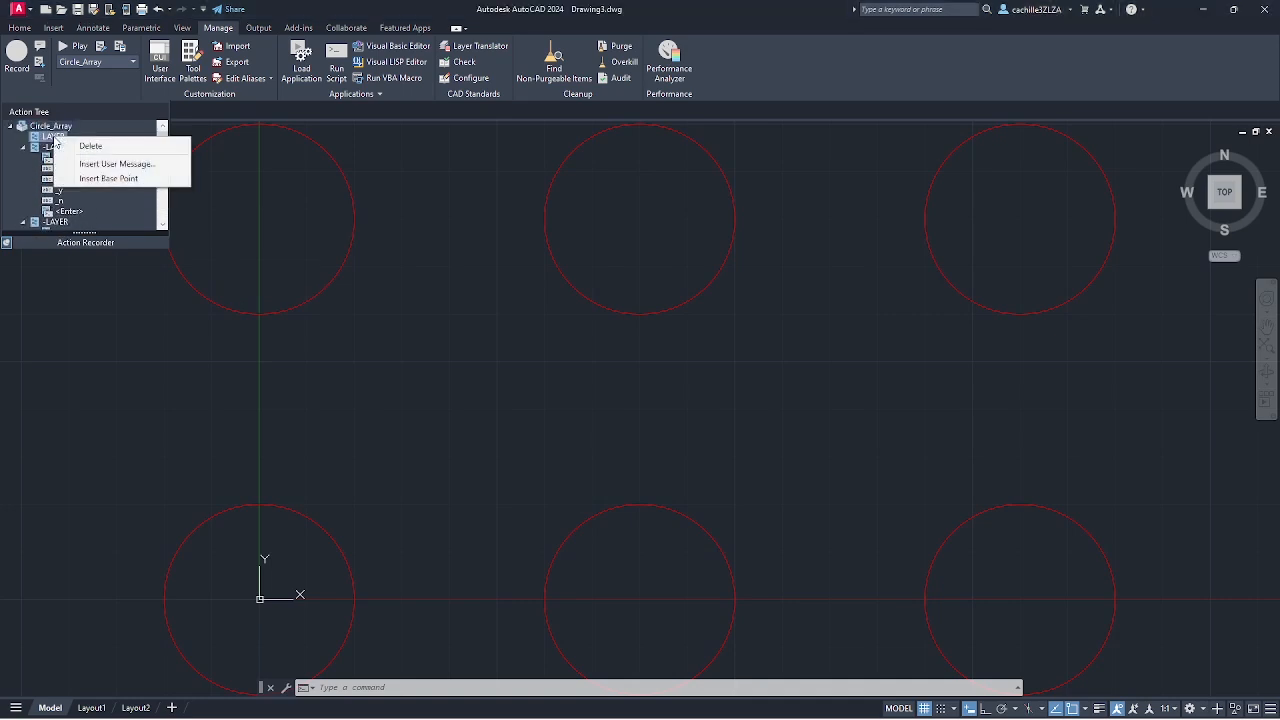
click(86, 147)
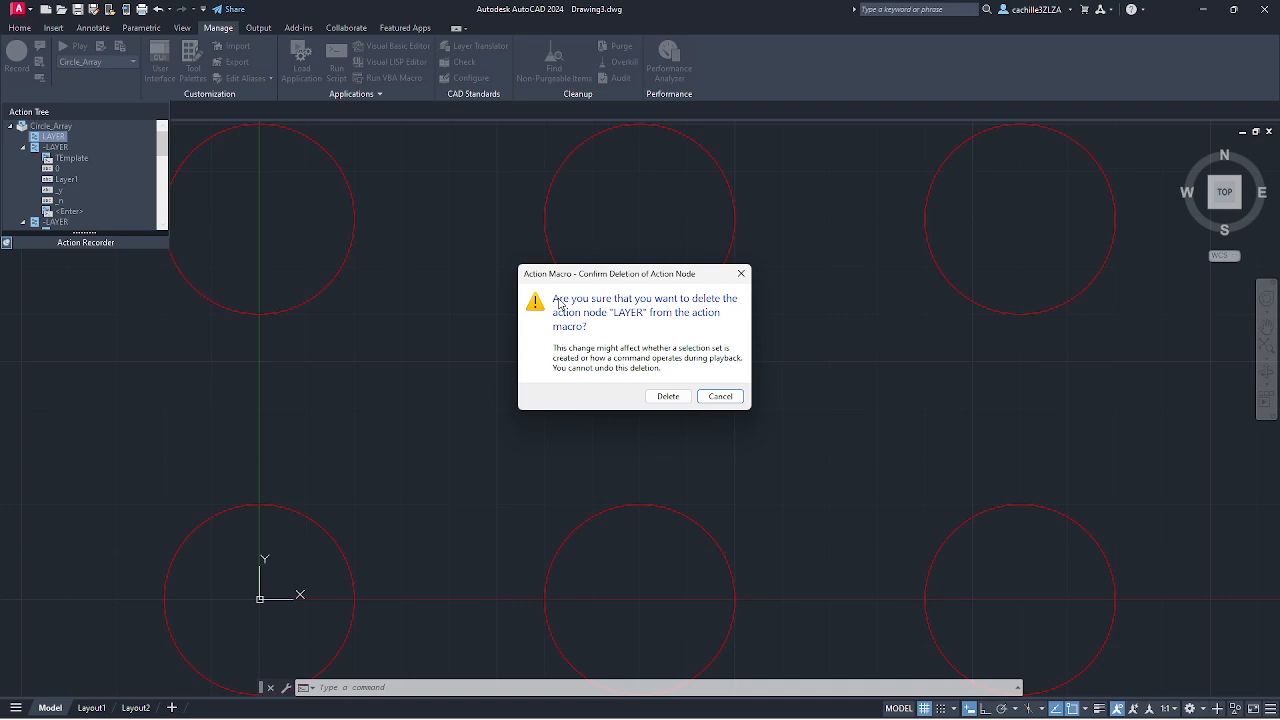
click(667, 396)
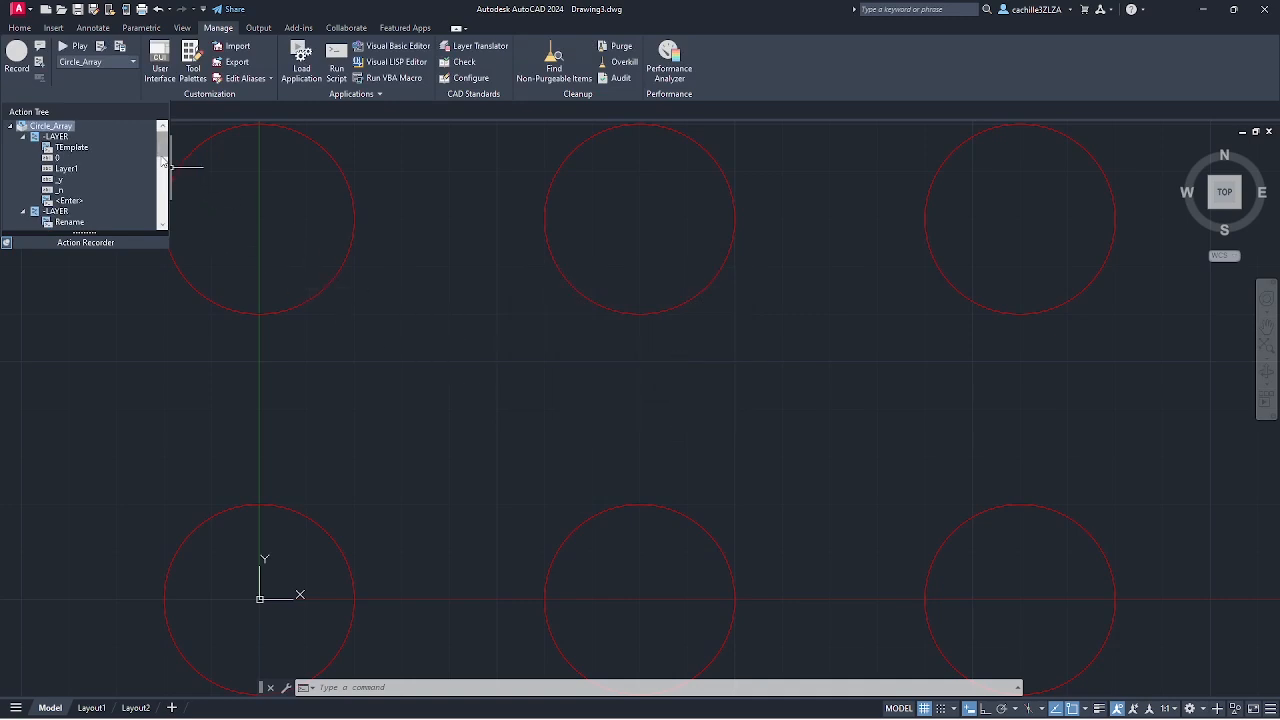
Insert the user message "This macro creates a layer, a circle, and then an array of the circle" at the start of the Circle_Array macro
right_click(53, 130)
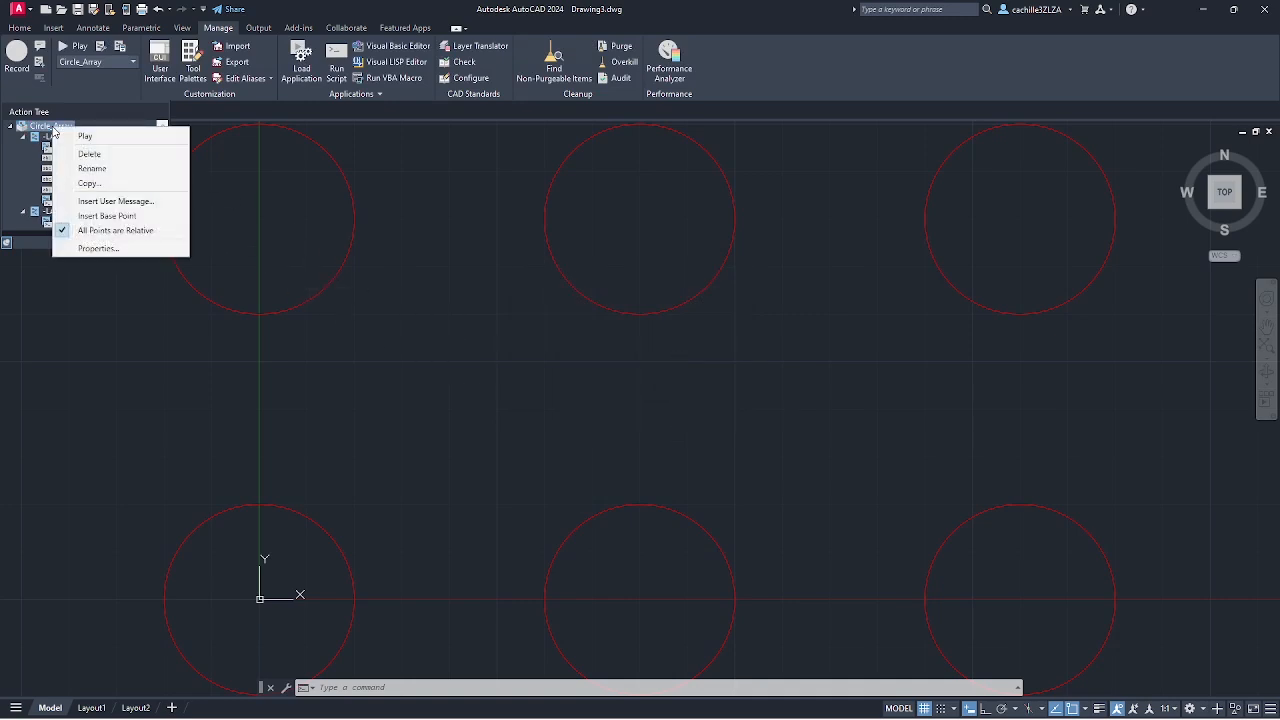
click(117, 201)
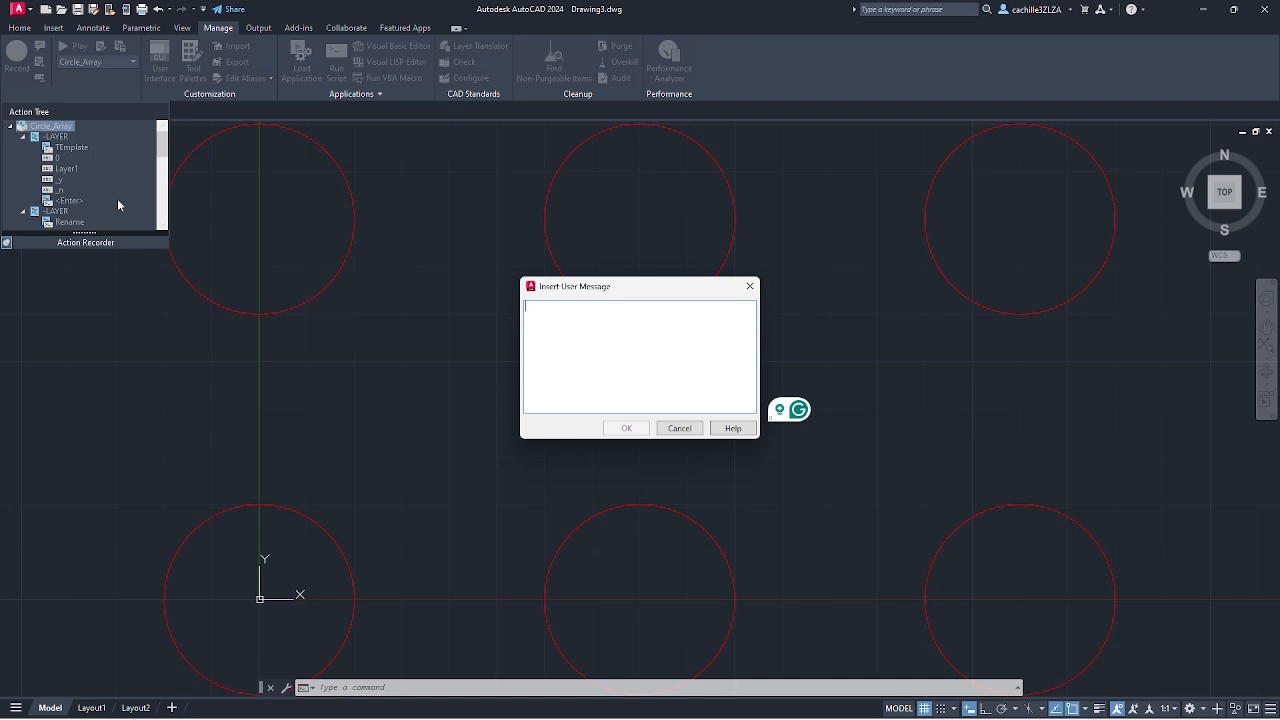
text(This macro creates a layer, a circle, and then an array of the circle)
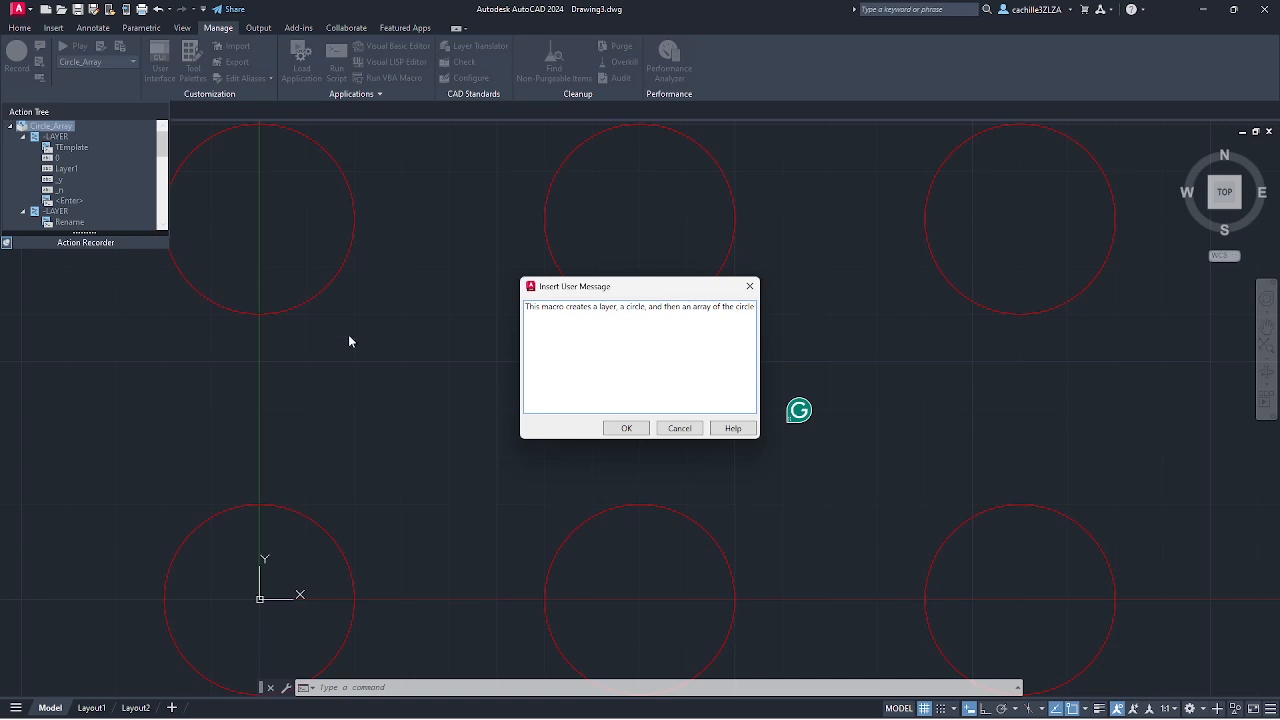
click(626, 428)
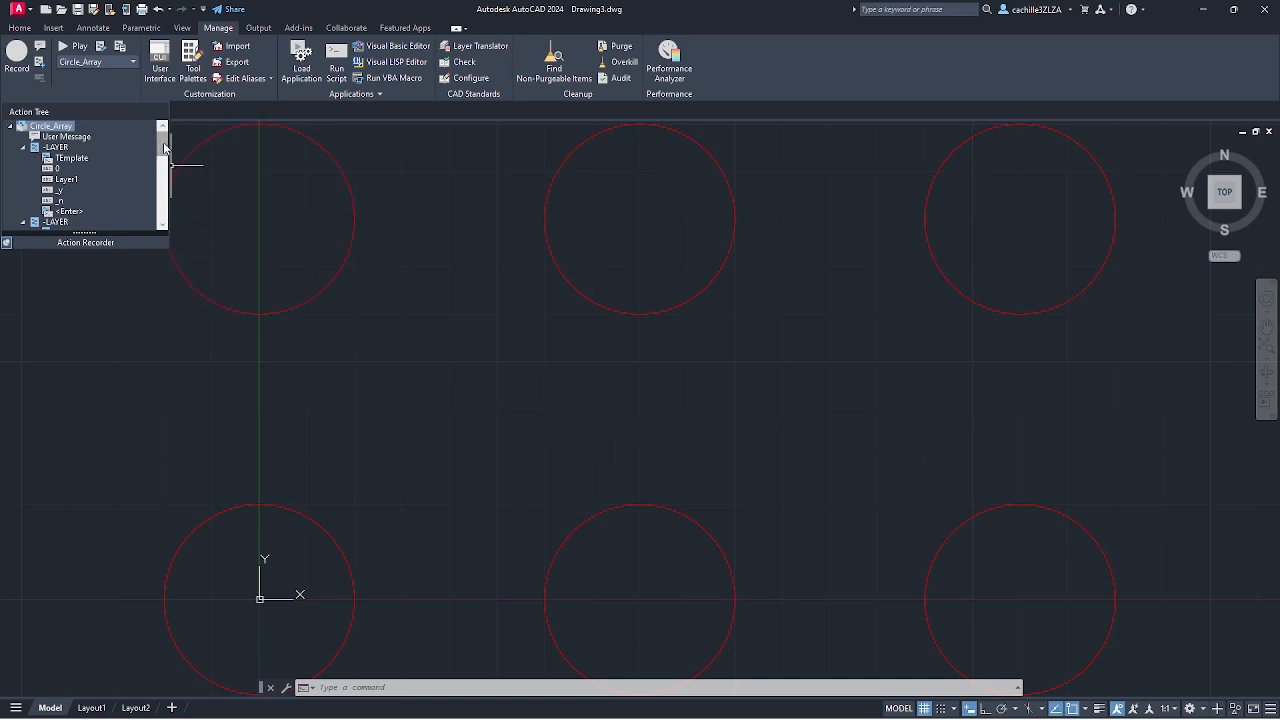
Make the macro pause for user input at the row count of the -ARRAY action
scroll(159, 161, down, 3)
scroll(159, 161, down, 3)
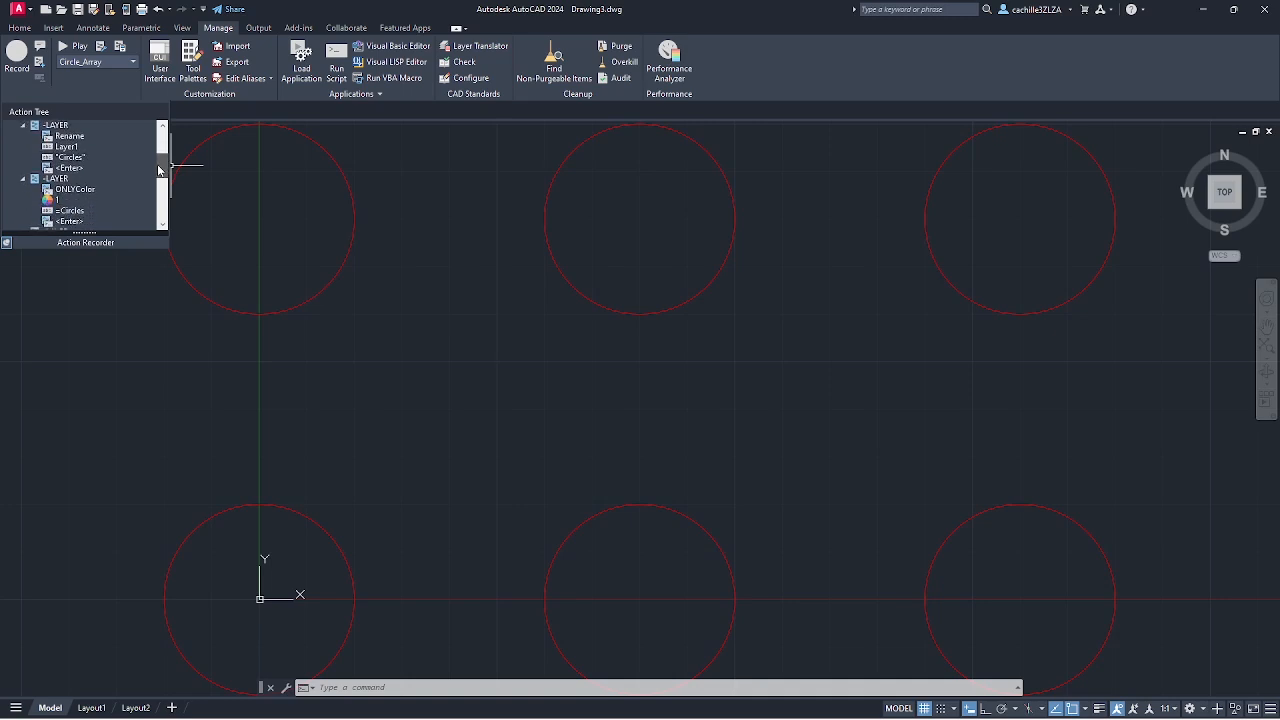
scroll(155, 190, down, 2)
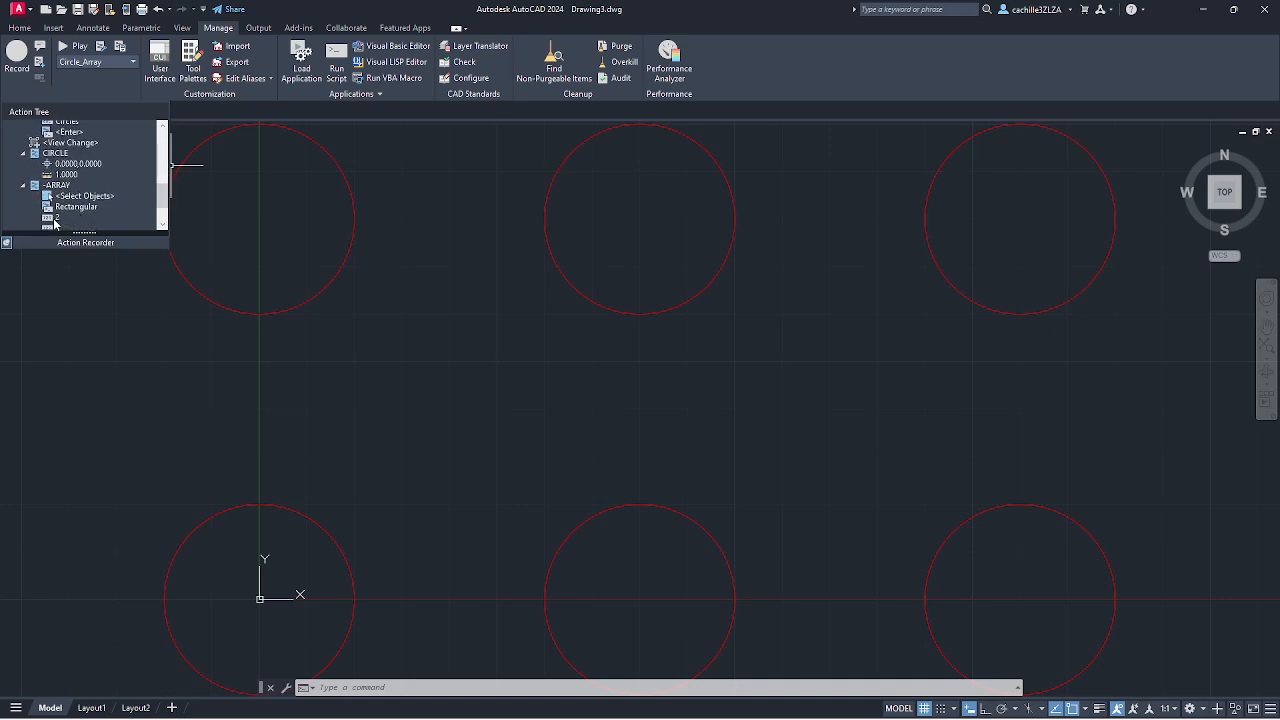
right_click(56, 220)
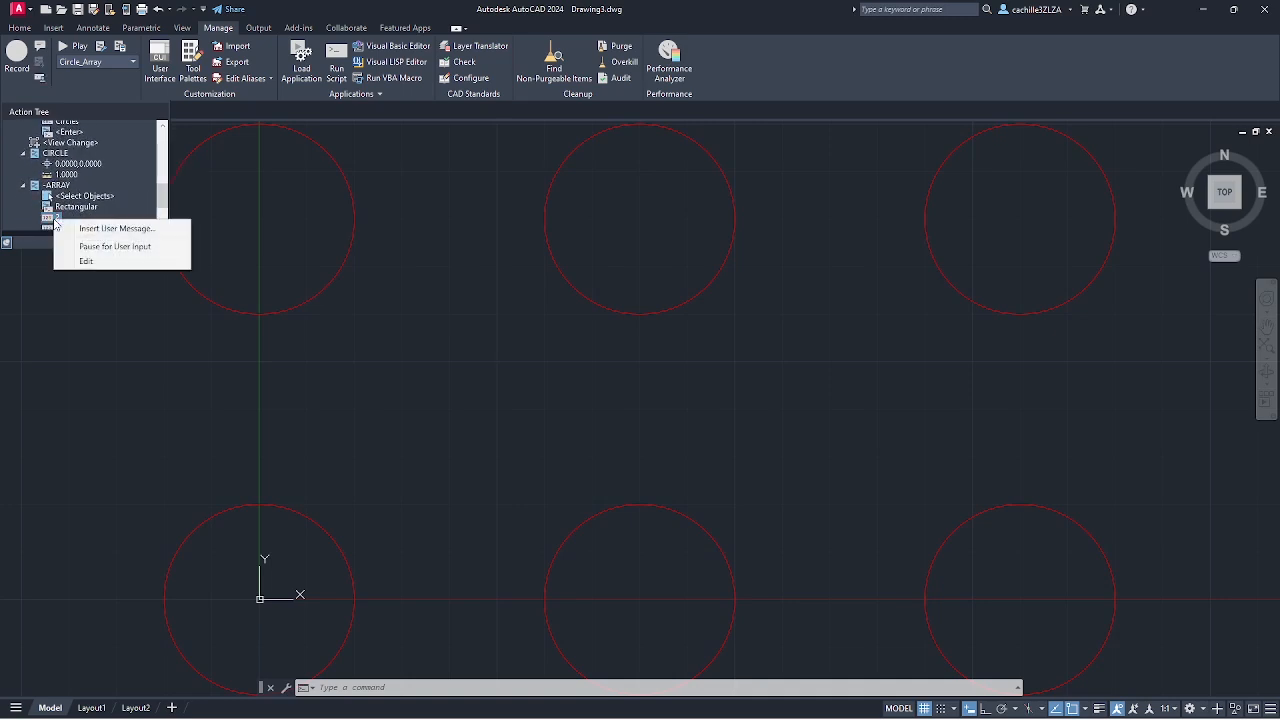
click(103, 247)
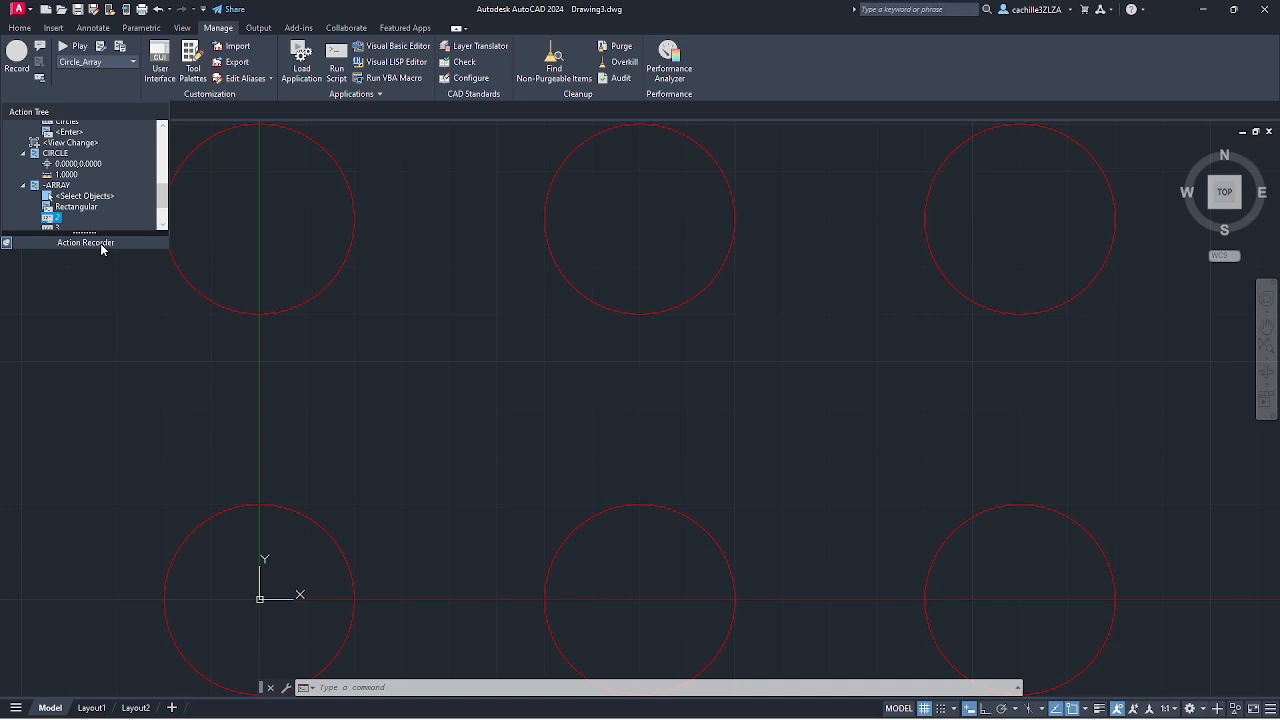
Make the macro pause for user input at the column count of the -ARRAY action
click(161, 226)
click(161, 226)
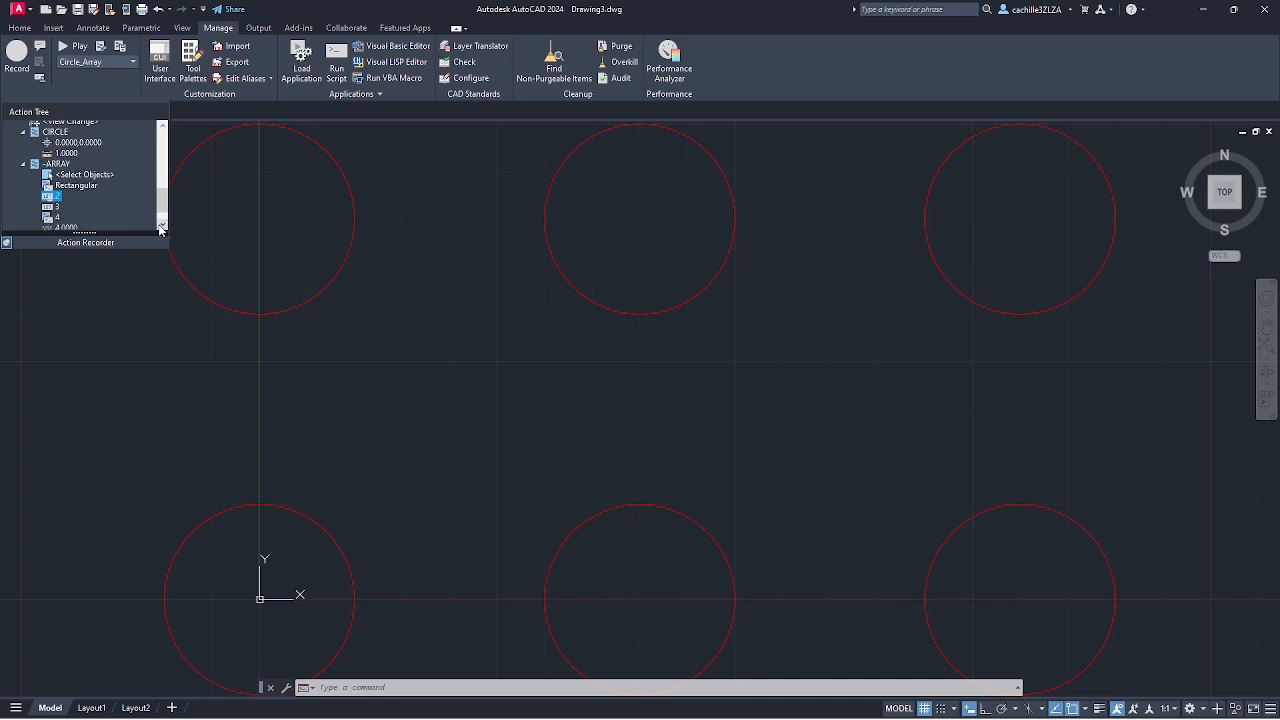
click(161, 226)
click(56, 198)
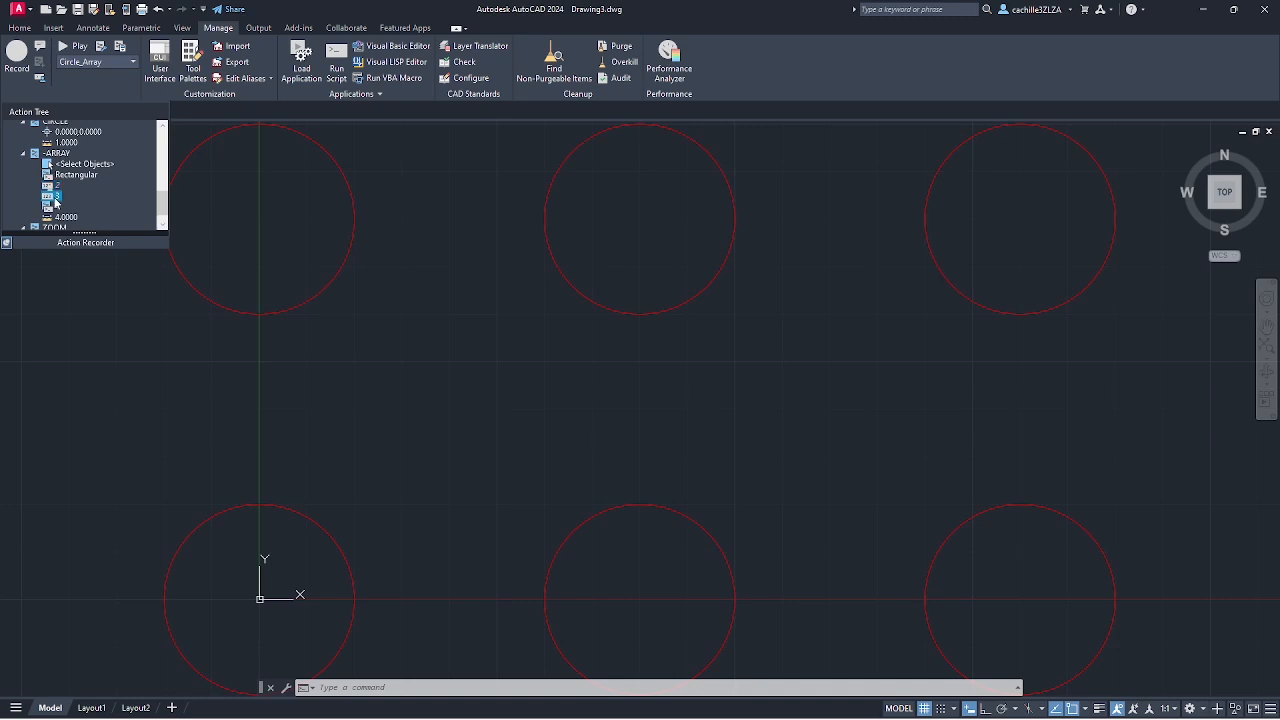
right_click(56, 199)
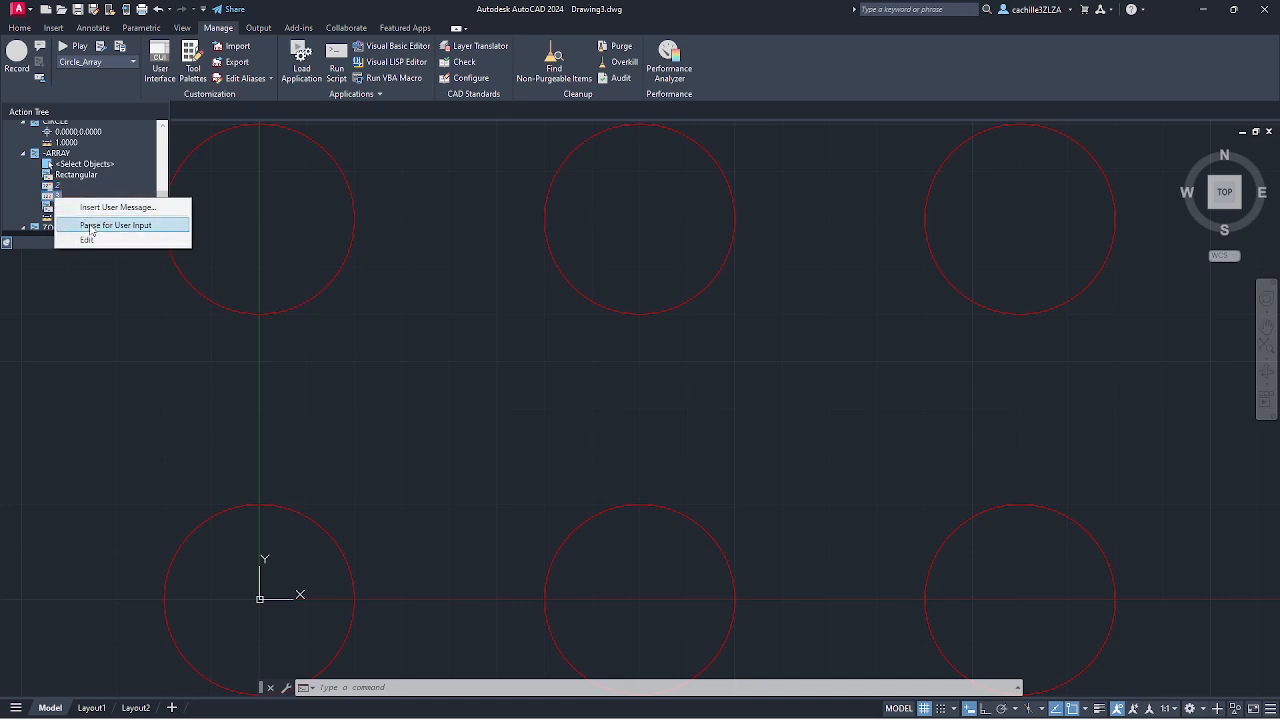
click(90, 228)
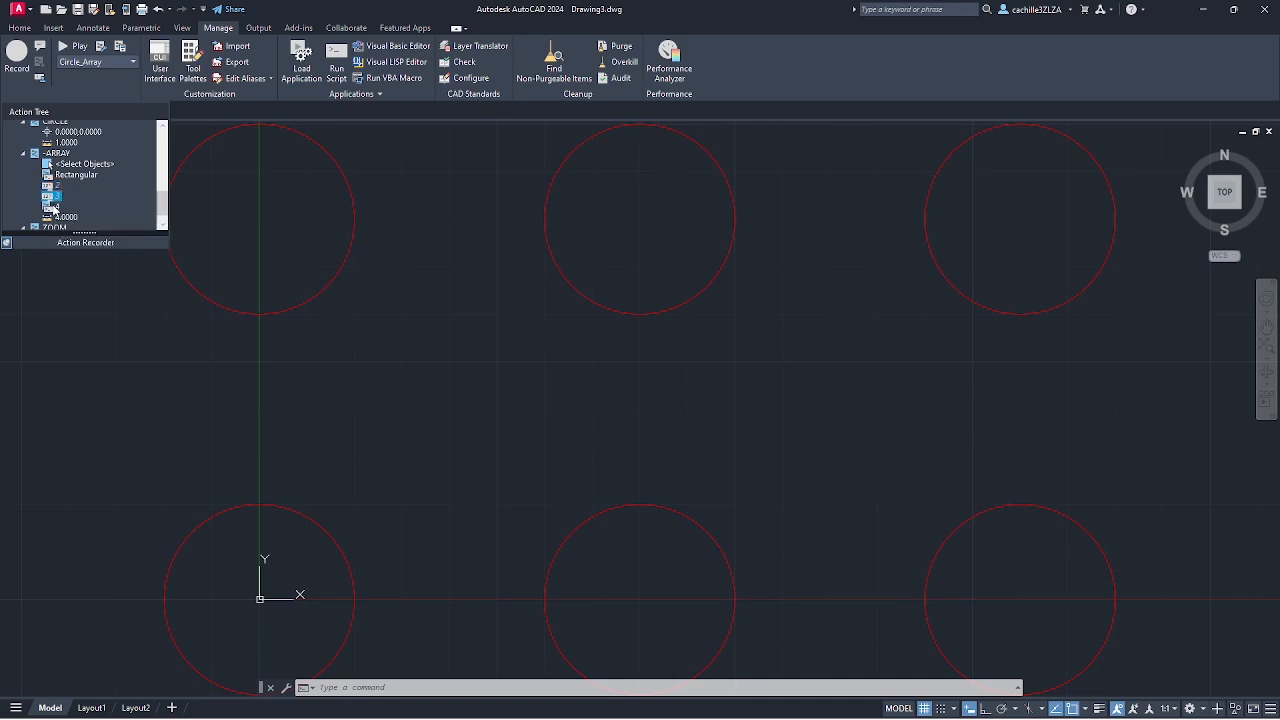
Make the macro pause for user input at the row and column distances of the -ARRAY action
right_click(54, 206)
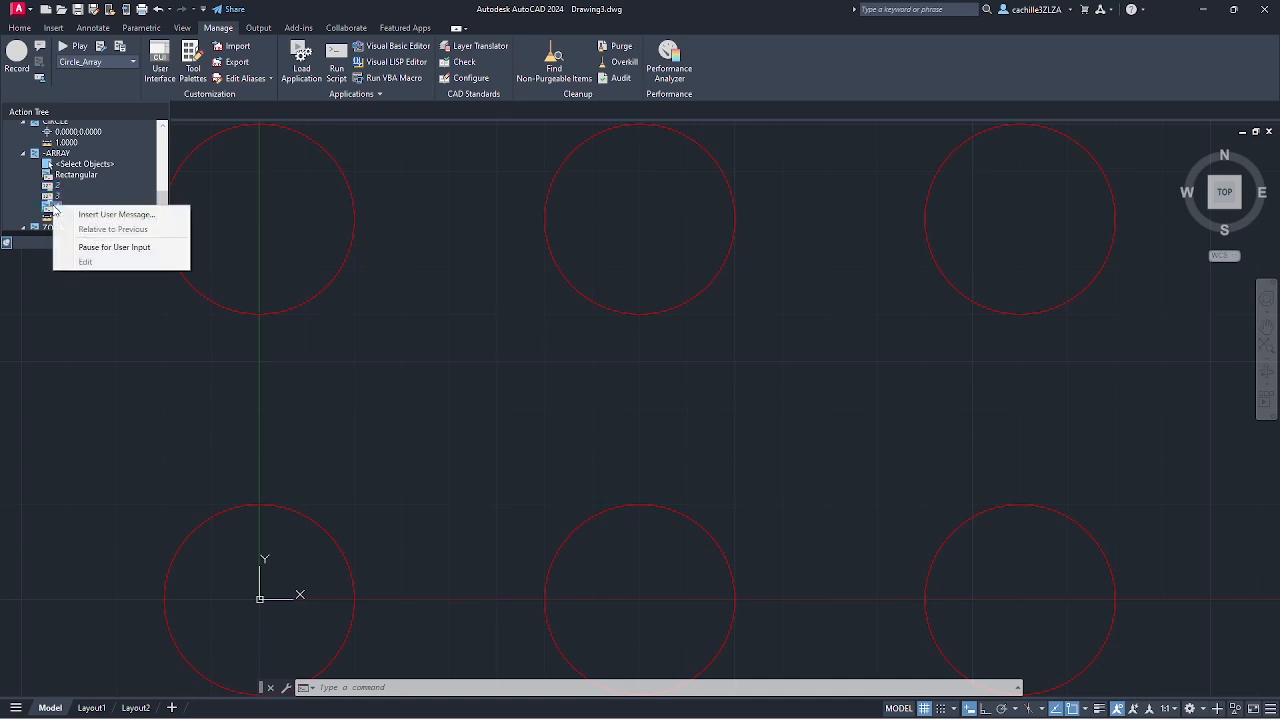
click(113, 248)
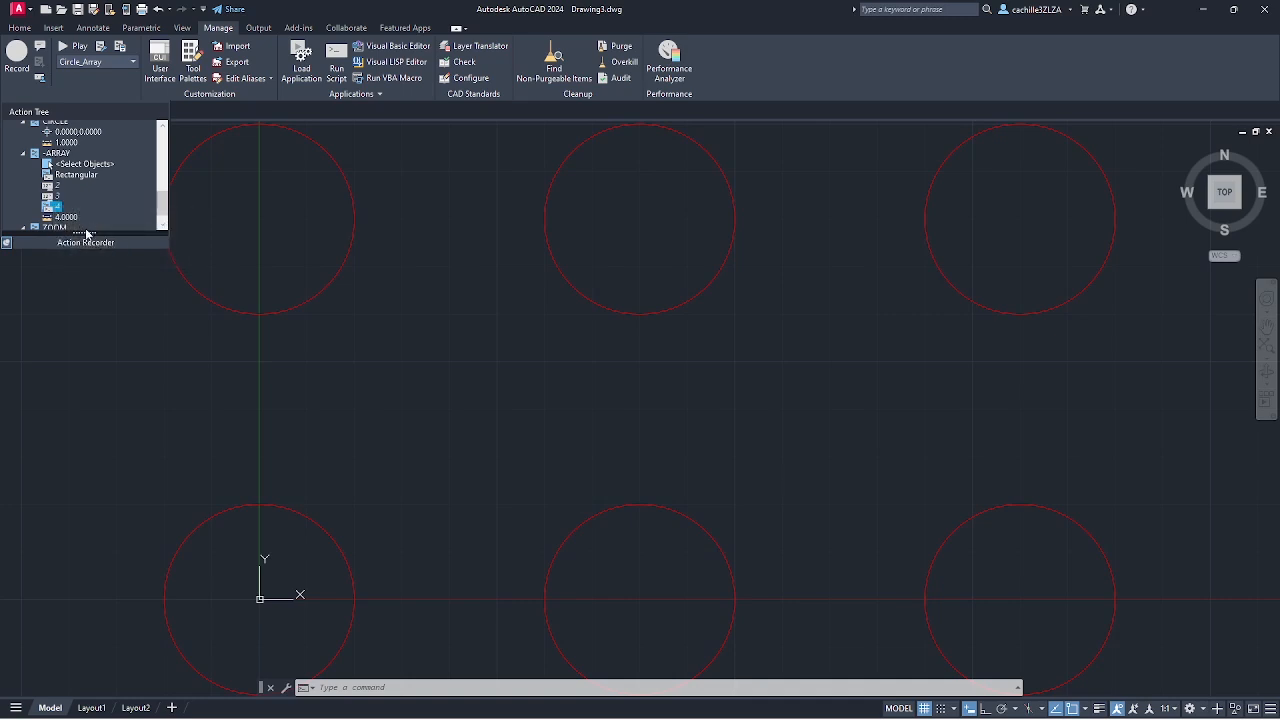
right_click(74, 224)
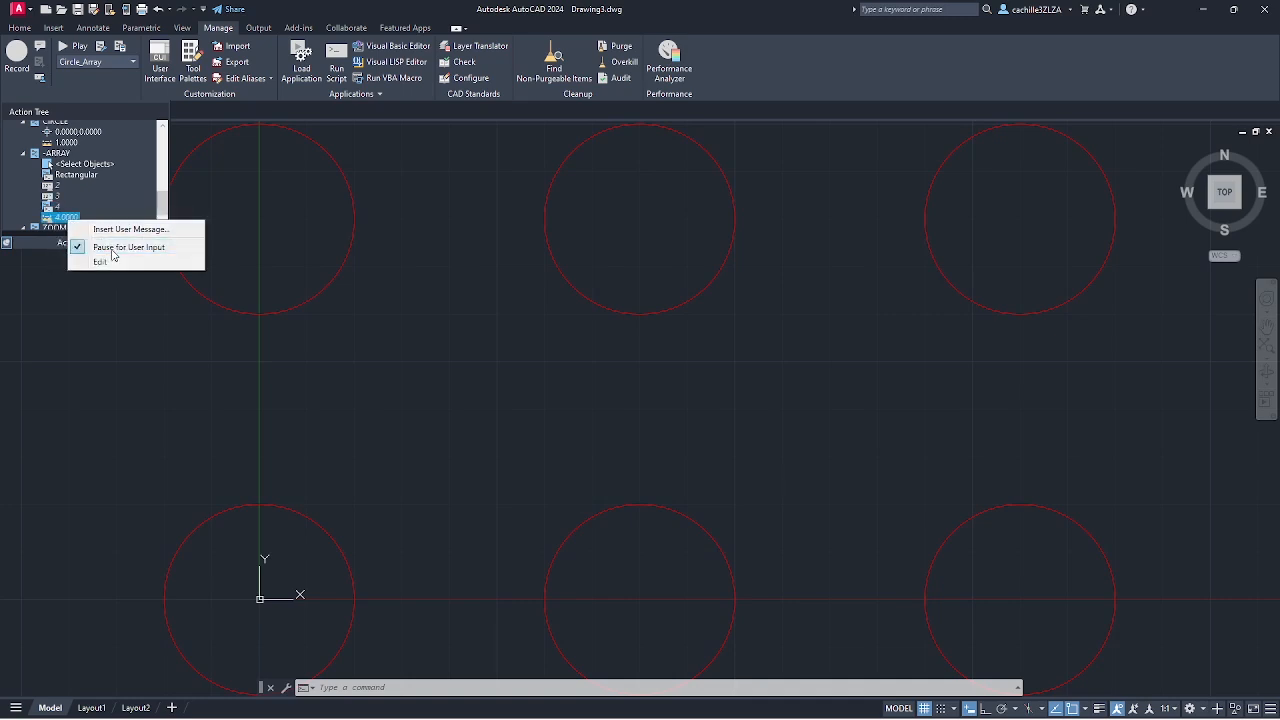
click(115, 247)
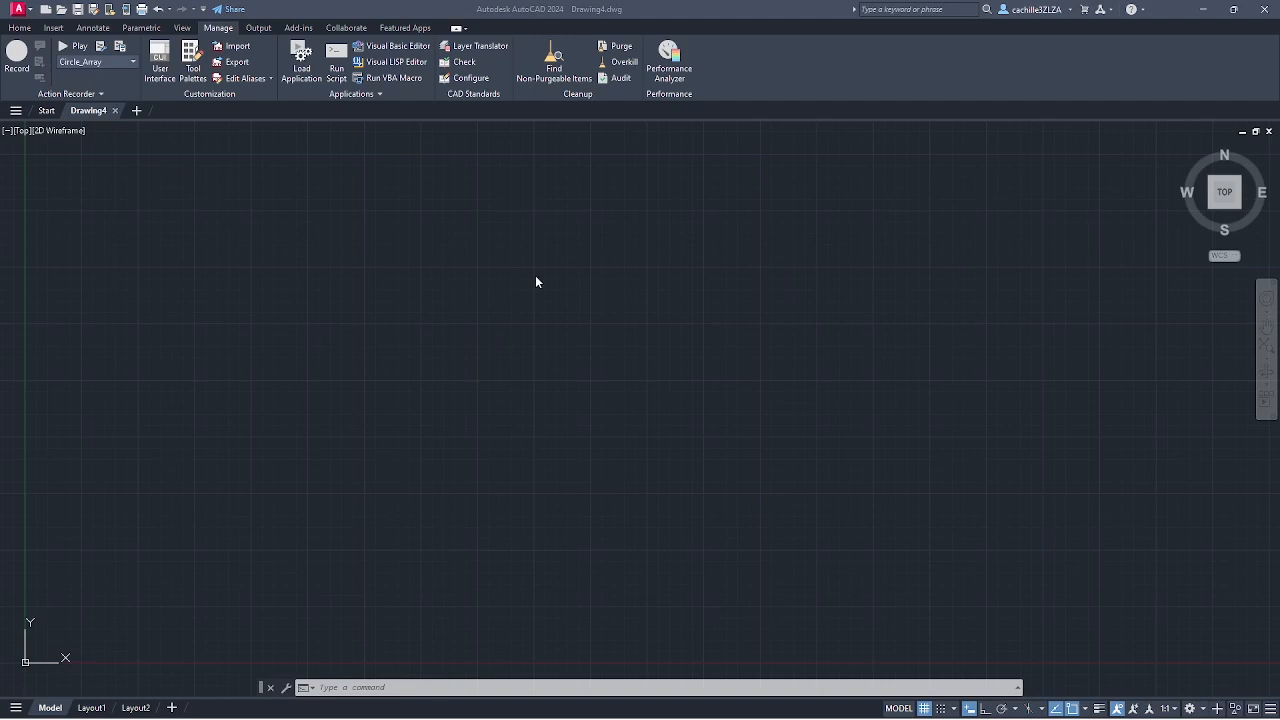
Play the edited Circle_Array macro in the new empty drawing, dismiss its user message, and enter 3 rows and 3 columns
click(60, 42)
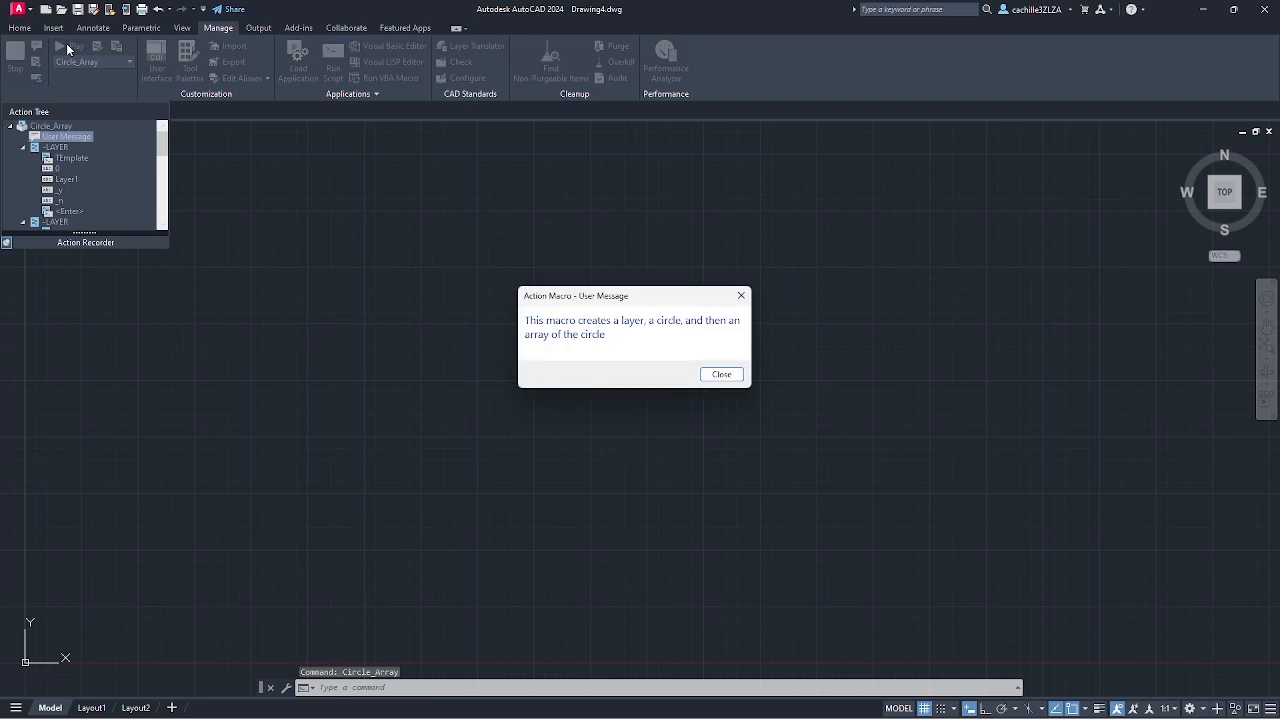
click(721, 375)
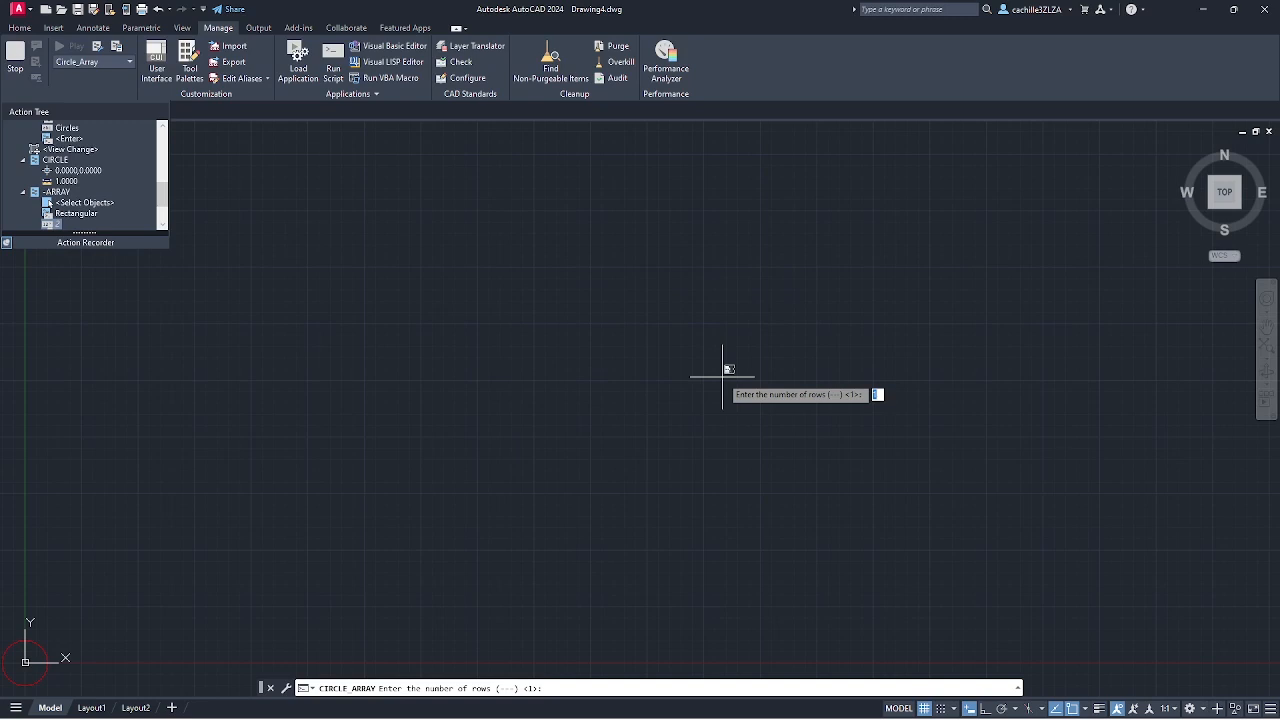
text(3)
key(Return)
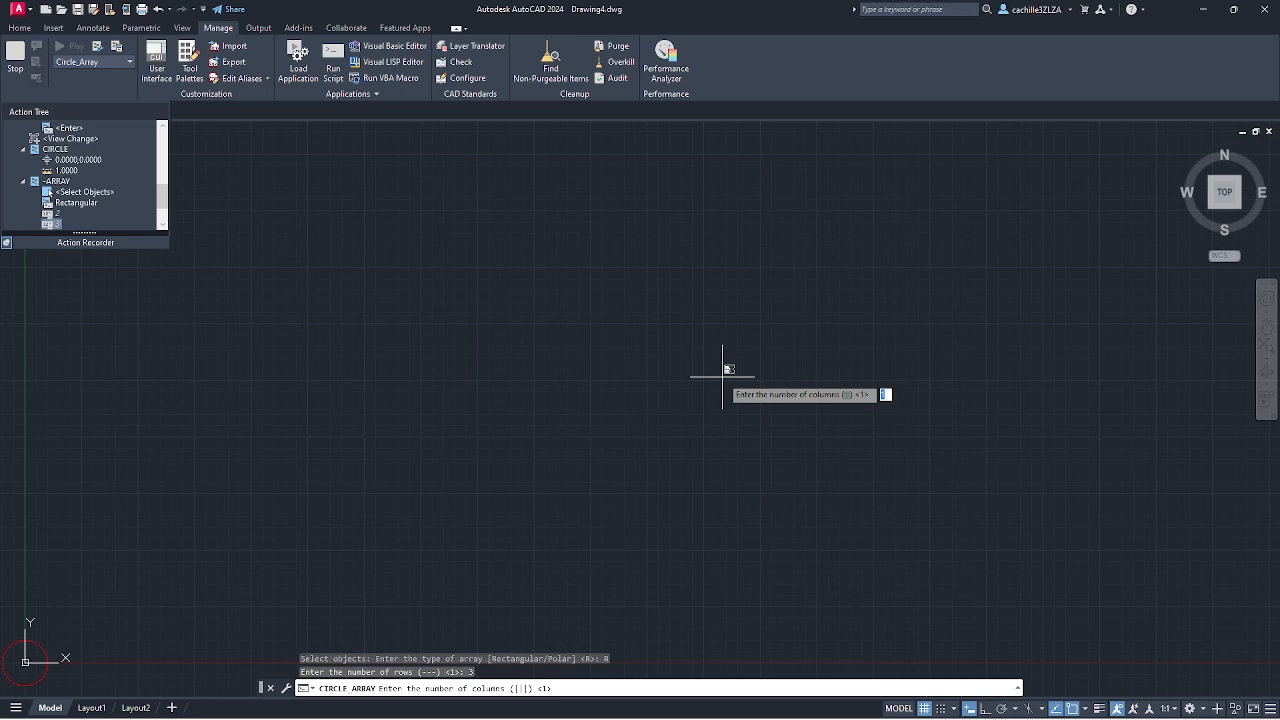
text(3)
key(Return)
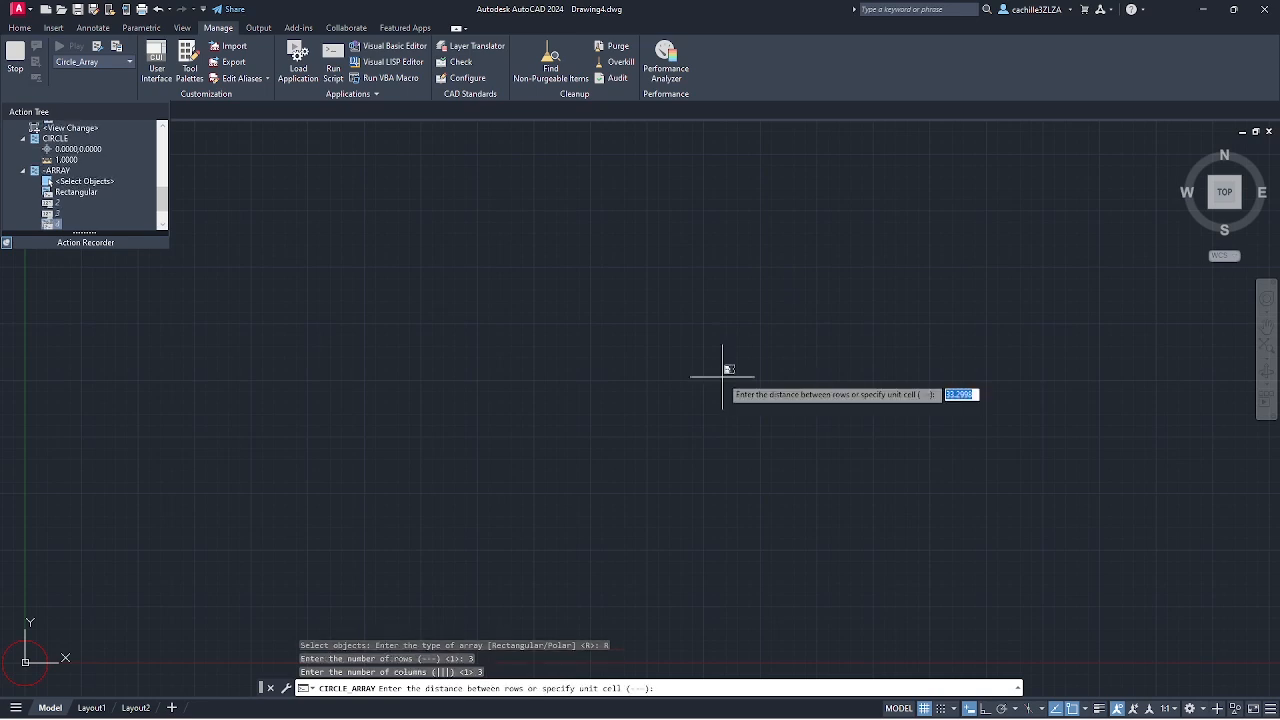
Enter 6 for both the row and column distances, and dismiss the playback completion message
text(6)
key(Return)
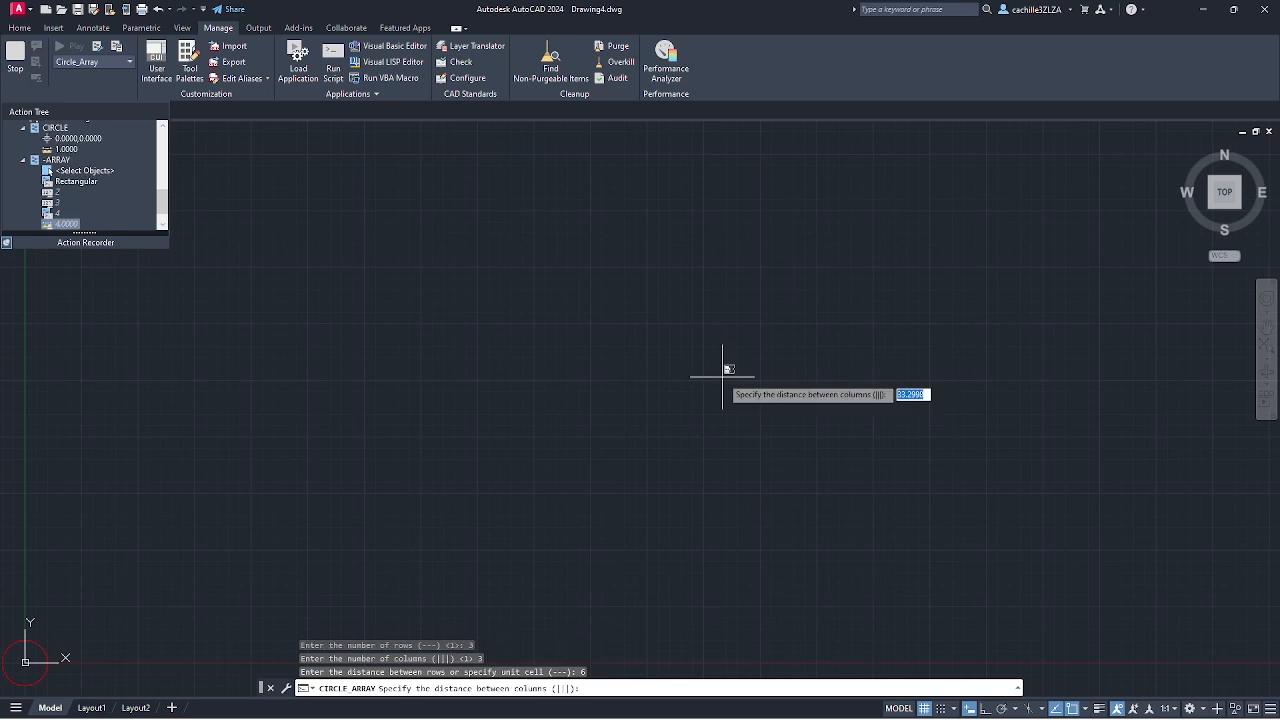
text(6)
key(Return)
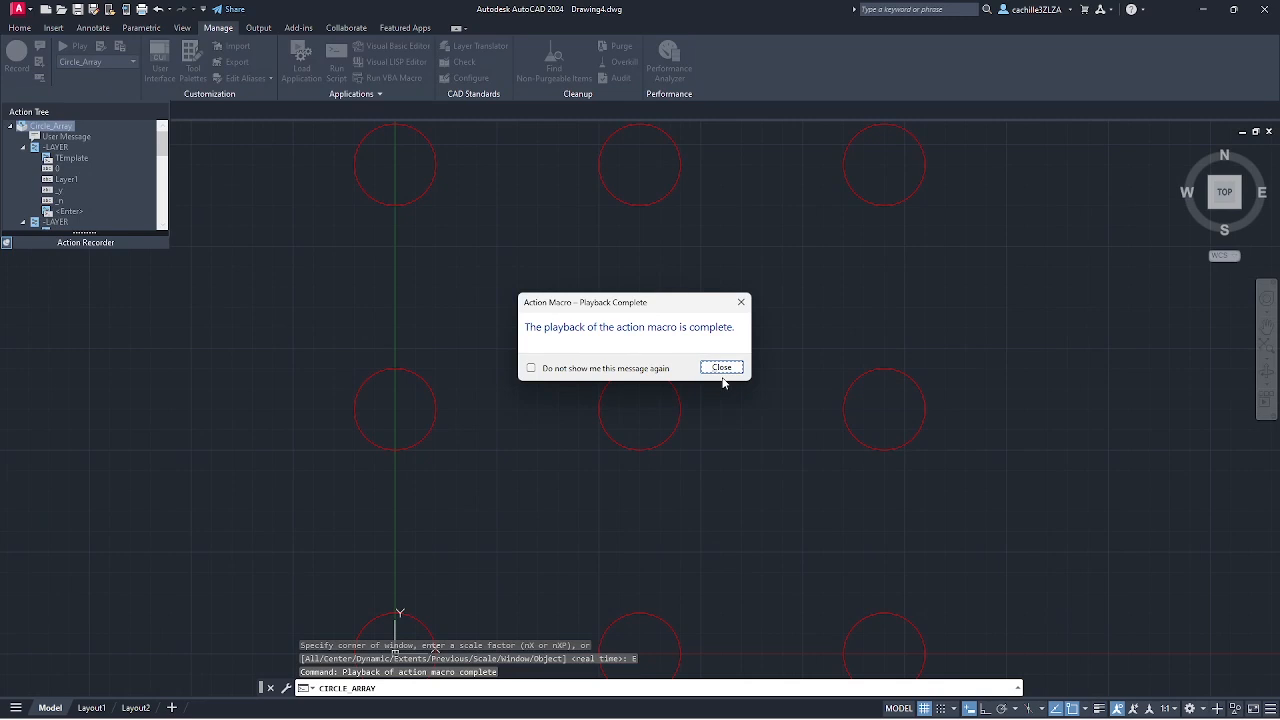
click(724, 368)
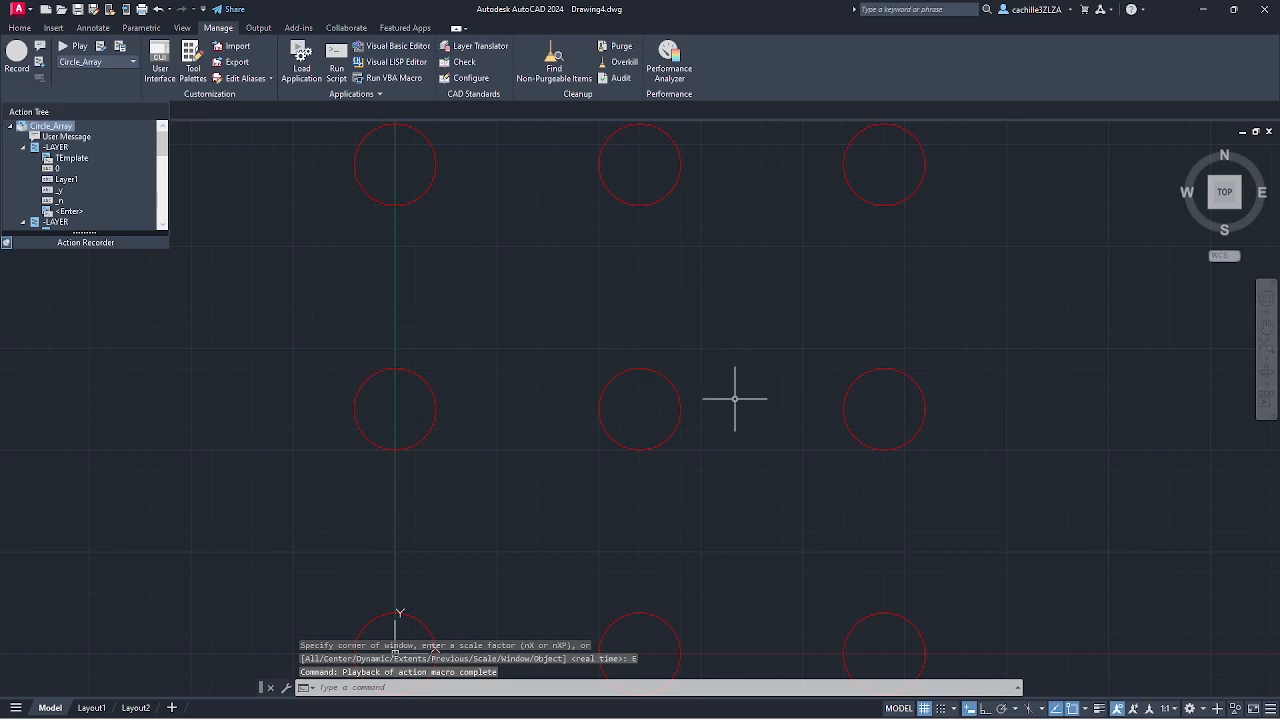
Close the current drawing containing the circle array
click(1269, 132)
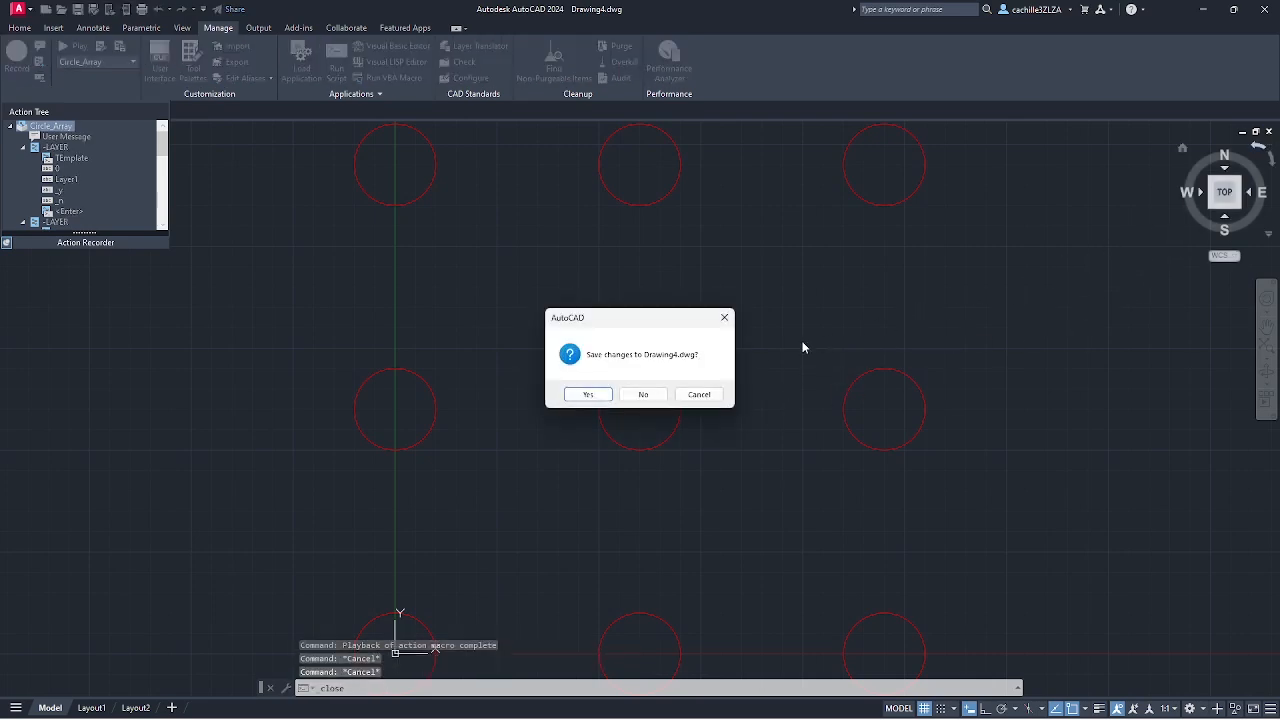